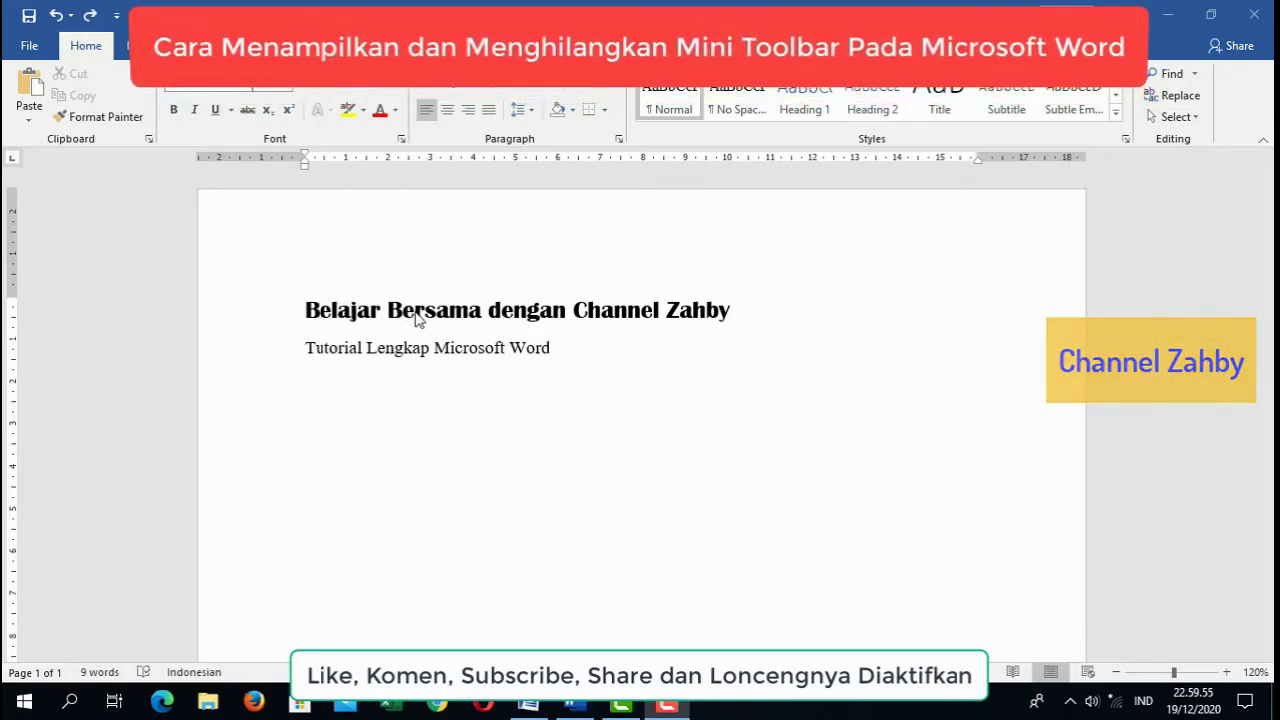
- In the Word 2007 document, select heading words (dengan, Bersama, Belajar Bersama dengan) to test quick formatting, then deselect
click(530, 707)
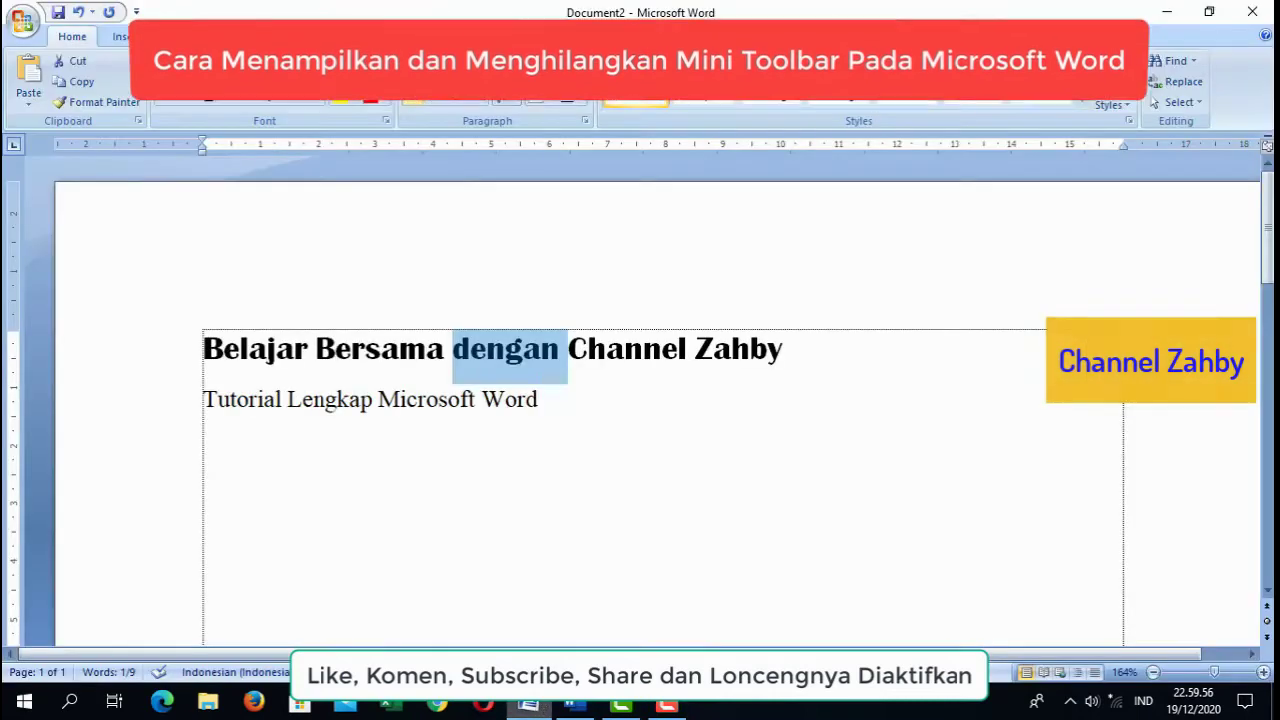
double_click(488, 347)
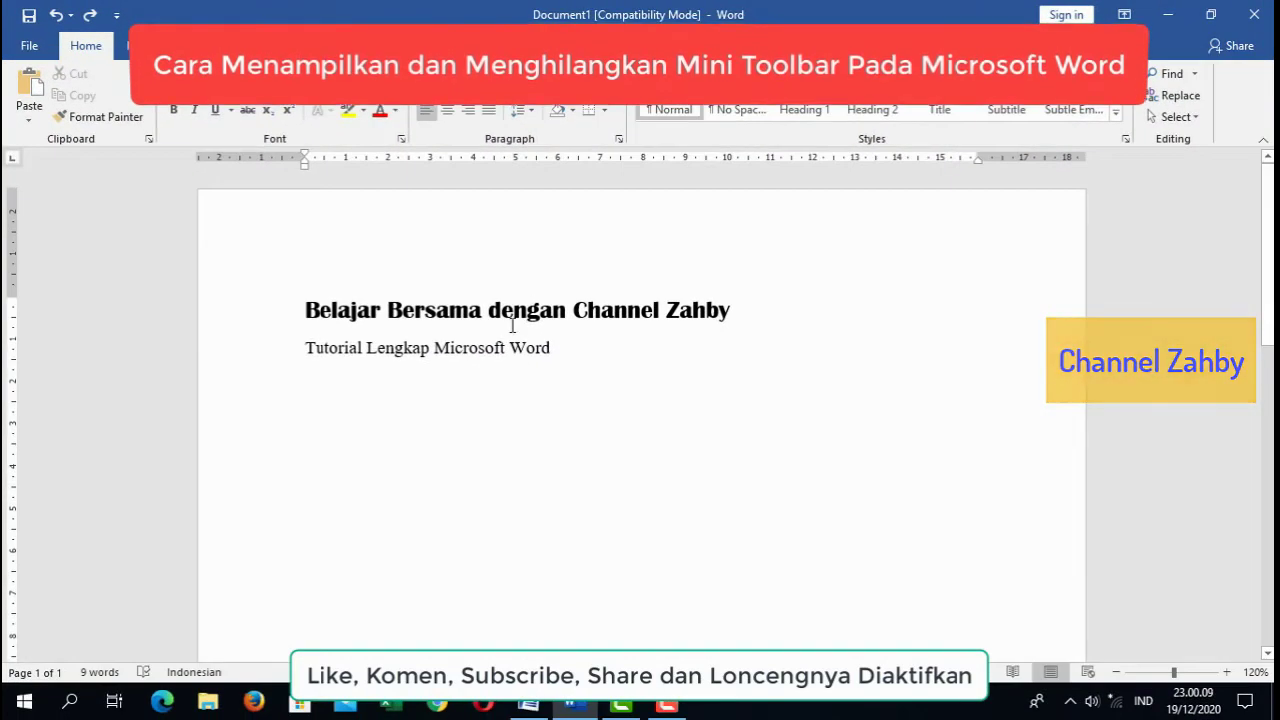
double_click(526, 312)
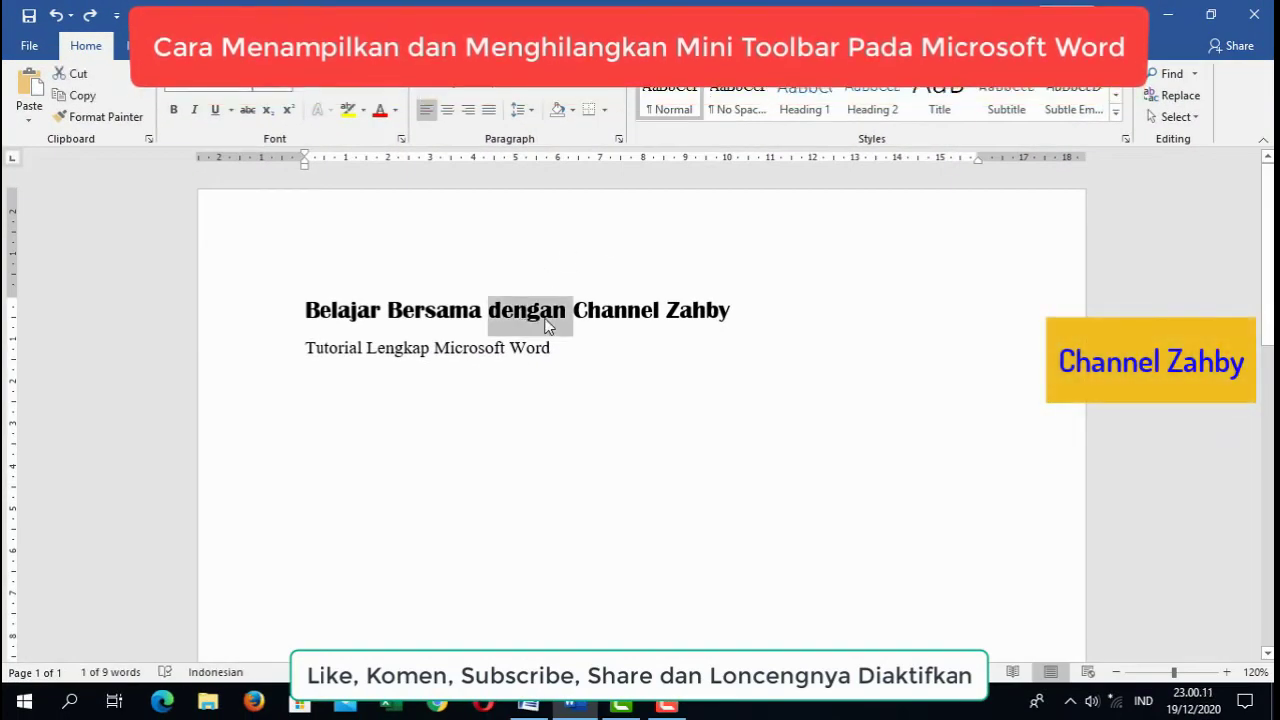
double_click(437, 312)
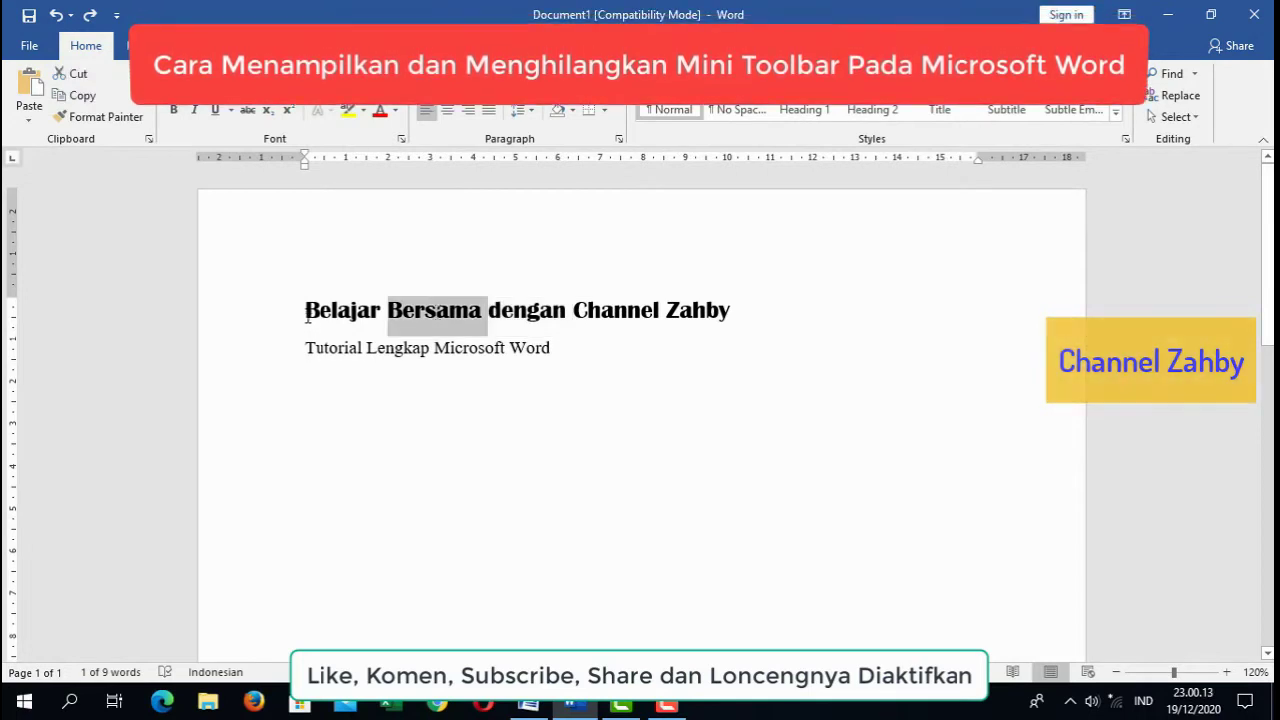
drag(322, 310, 568, 312)
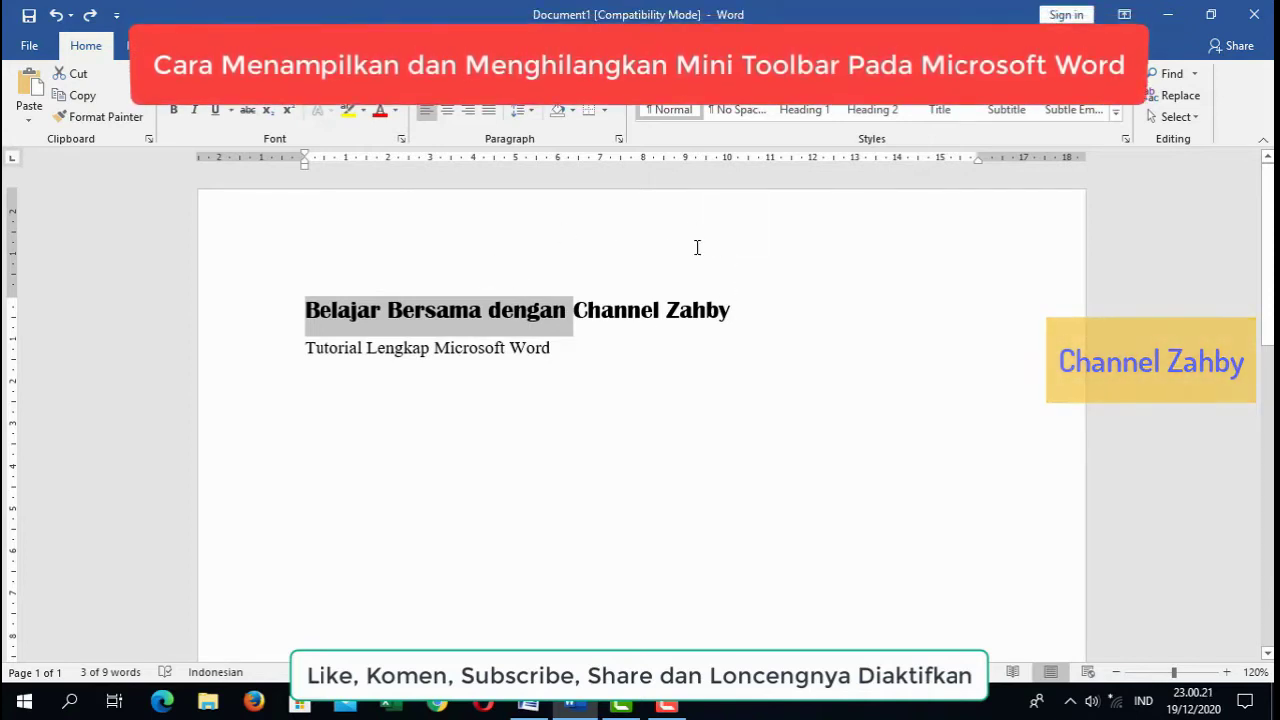
click(437, 312)
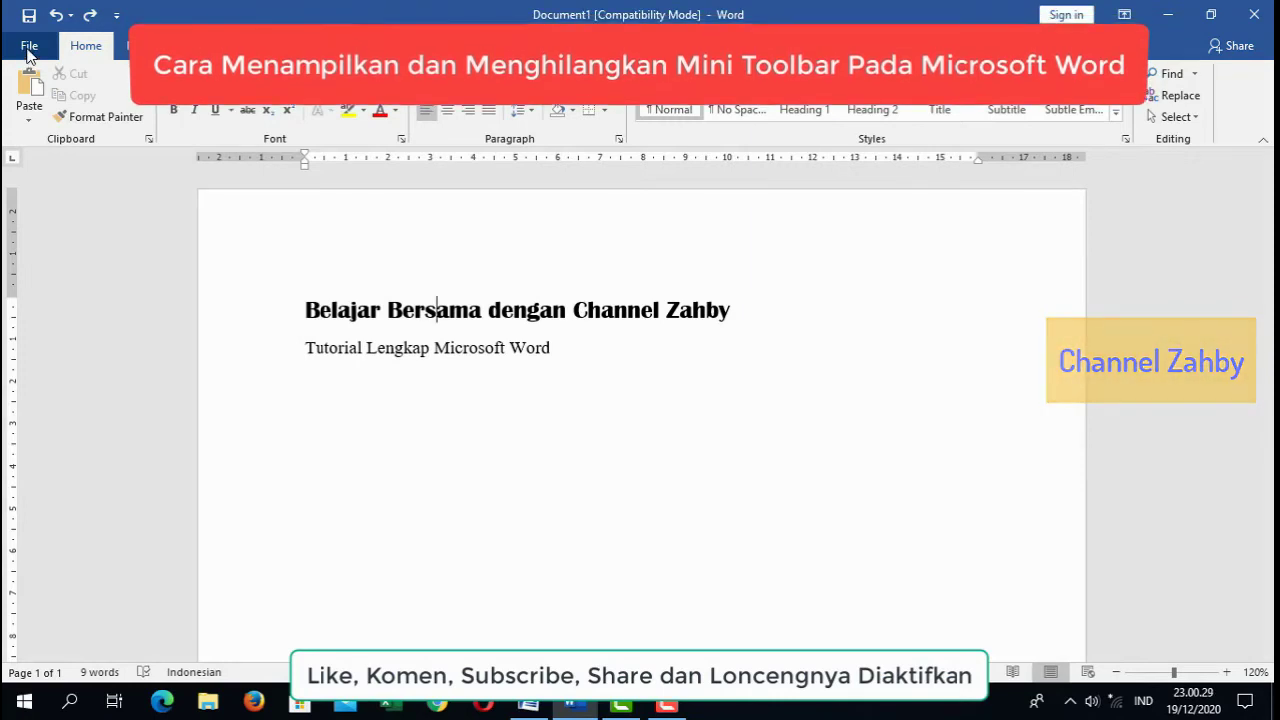
- Tick 'Show Mini Toolbar on selection' in Word Options and apply it
click(29, 47)
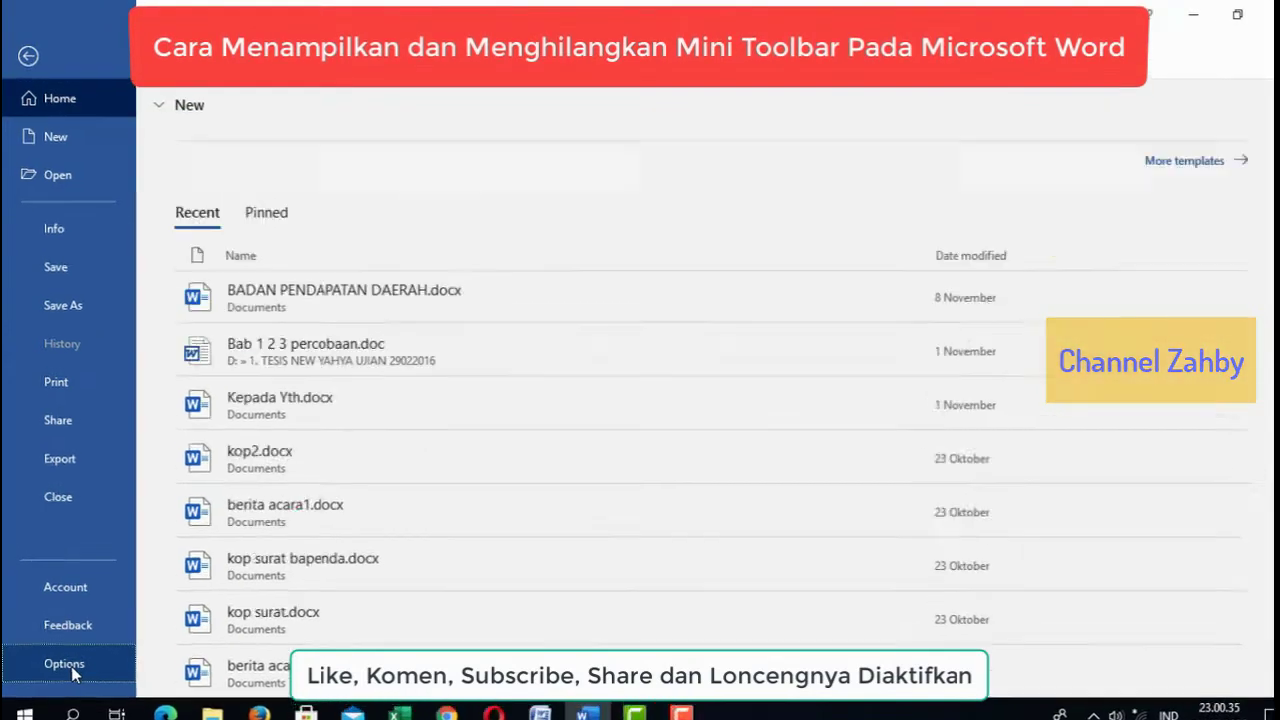
click(70, 652)
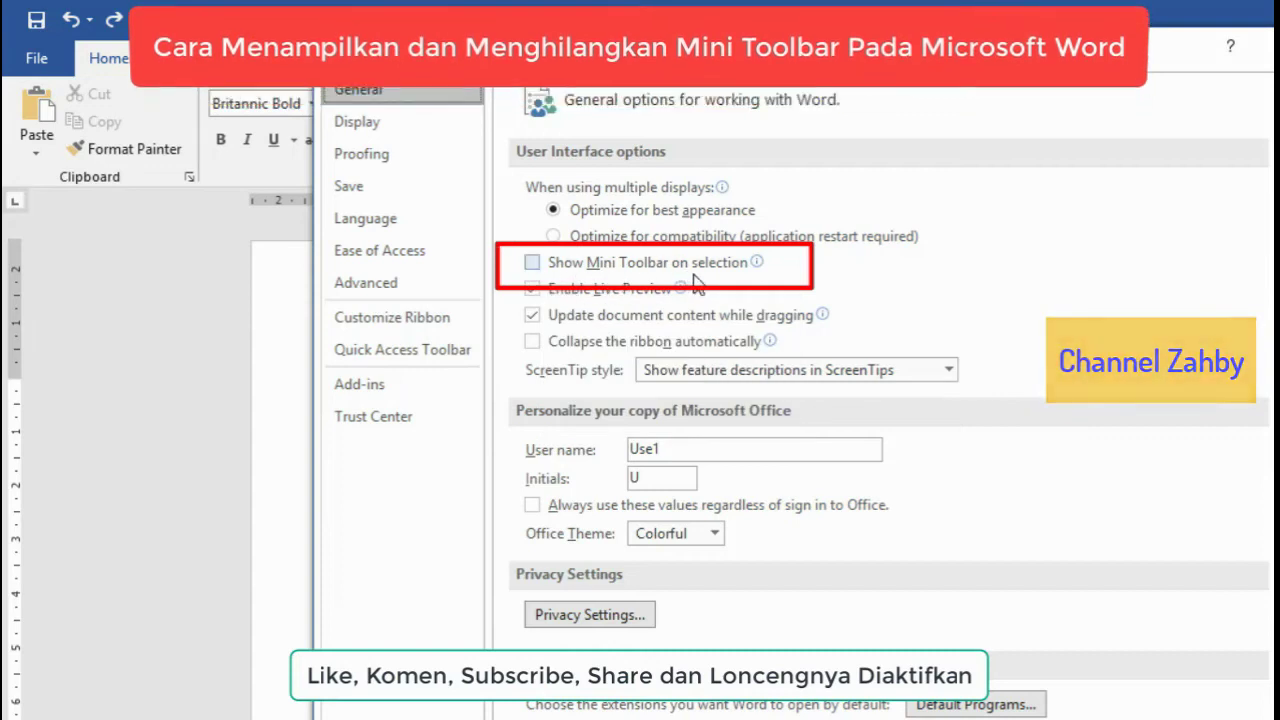
click(532, 264)
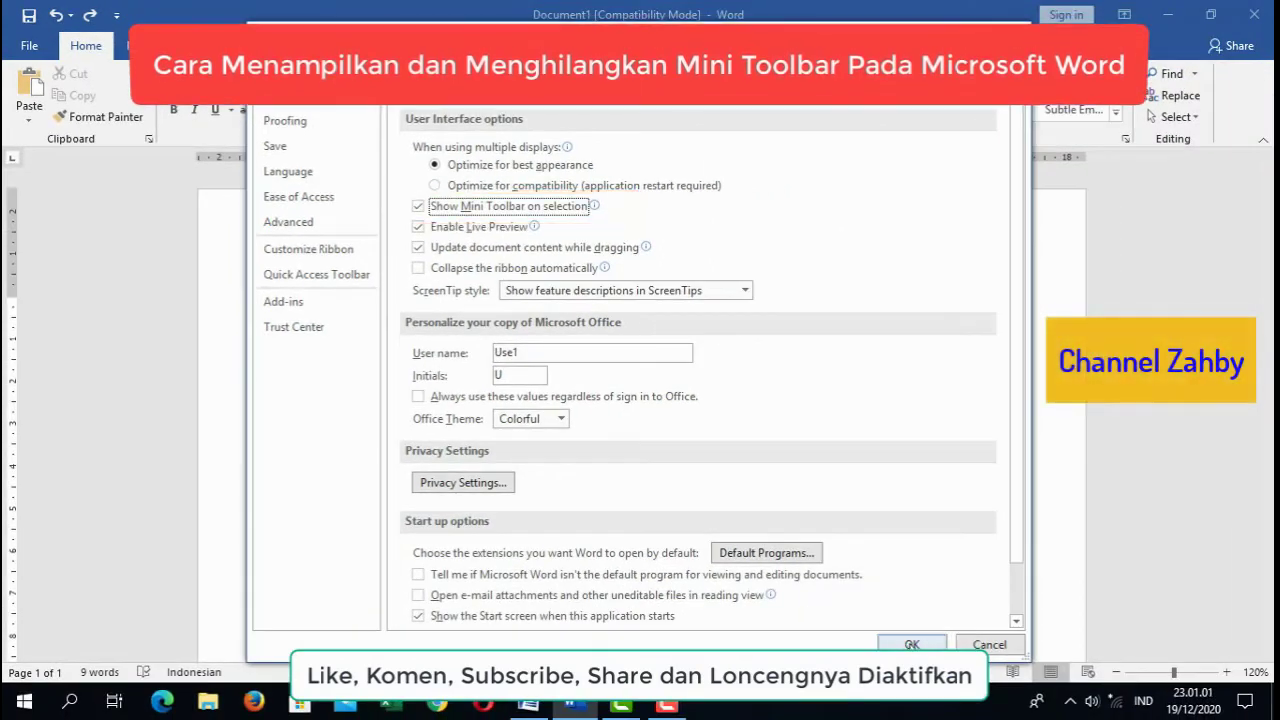
click(905, 644)
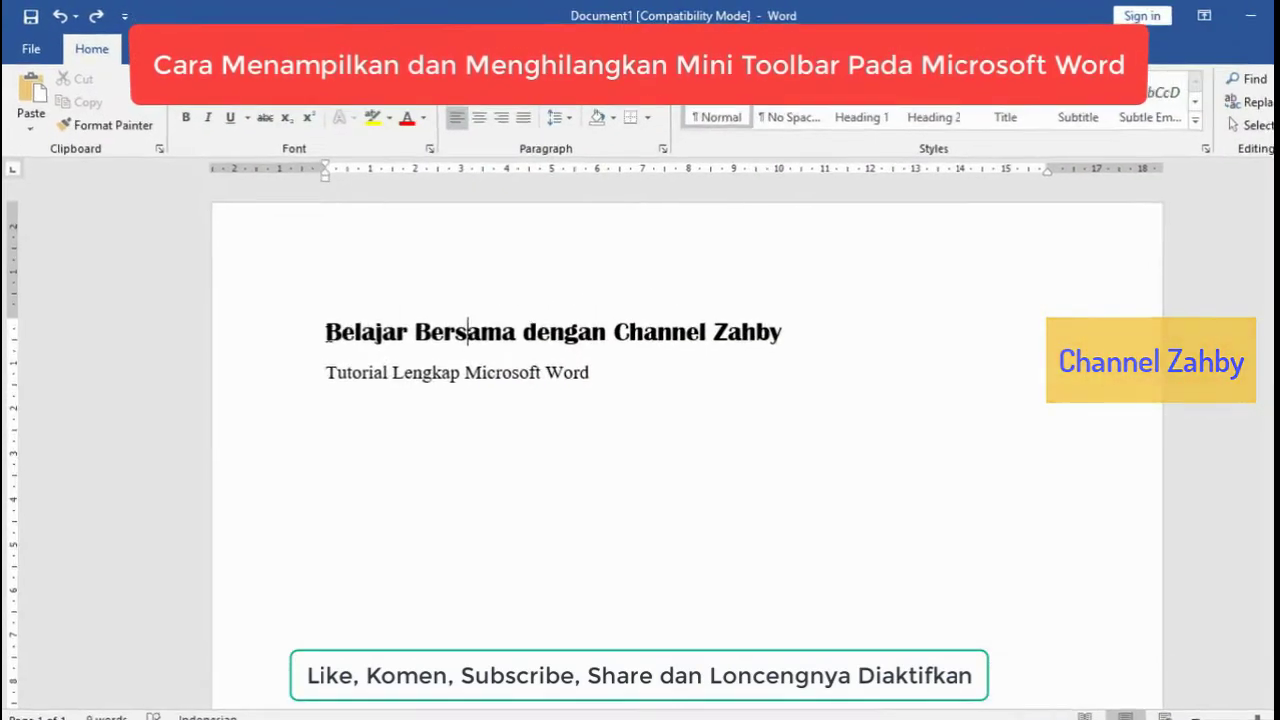
- Make 'Belajar Bersama' italic and gold-orange with the Mini Toolbar, leaving the rest of the heading black
drag(305, 310, 377, 312)
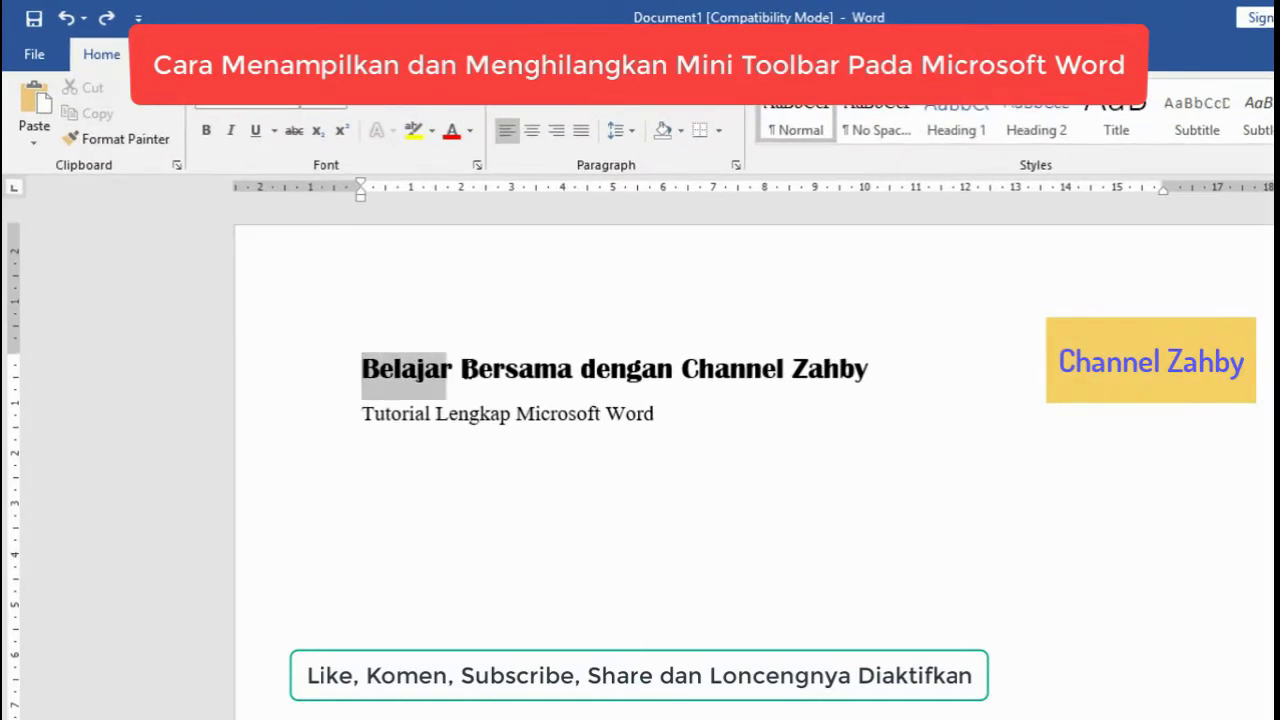
drag(460, 372, 525, 380)
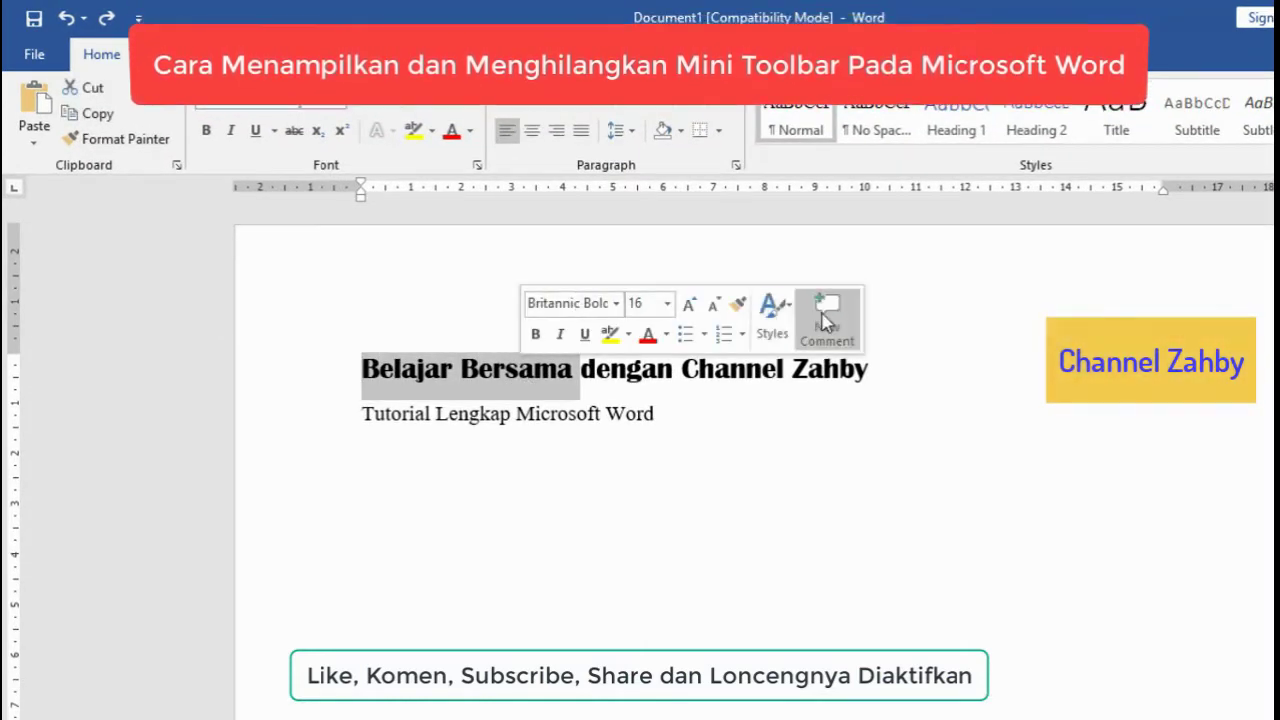
click(563, 336)
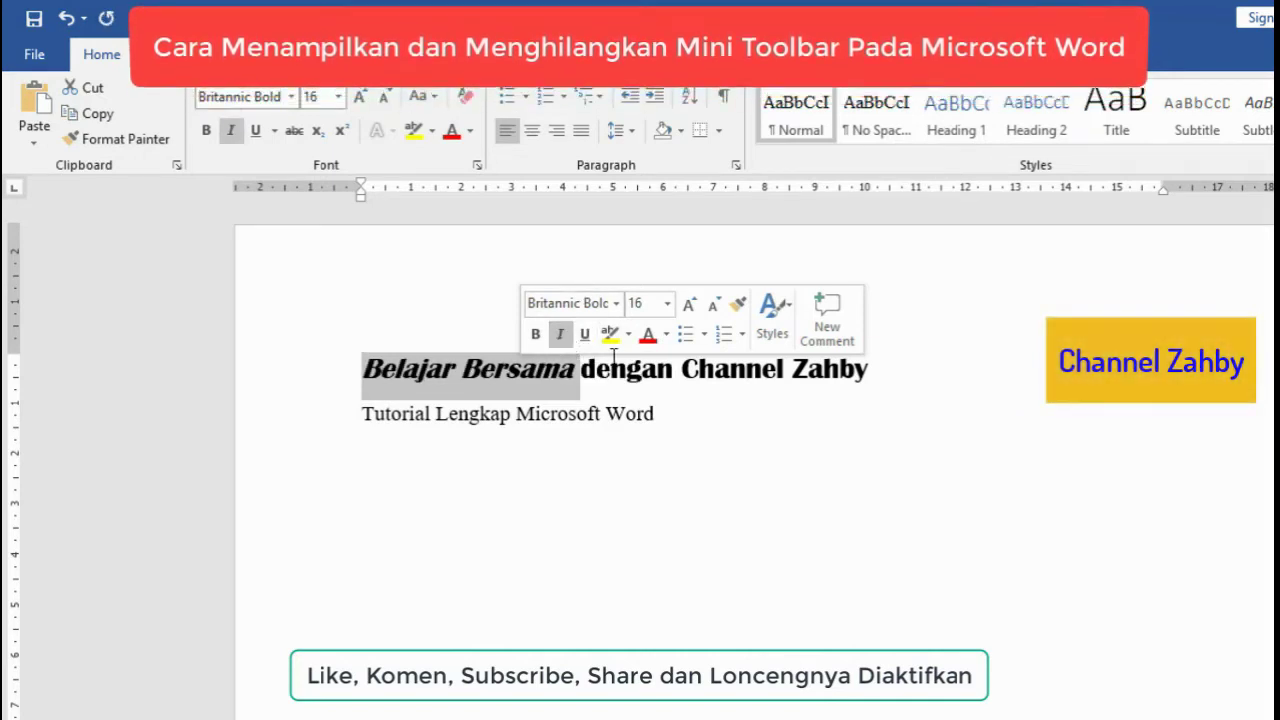
click(650, 336)
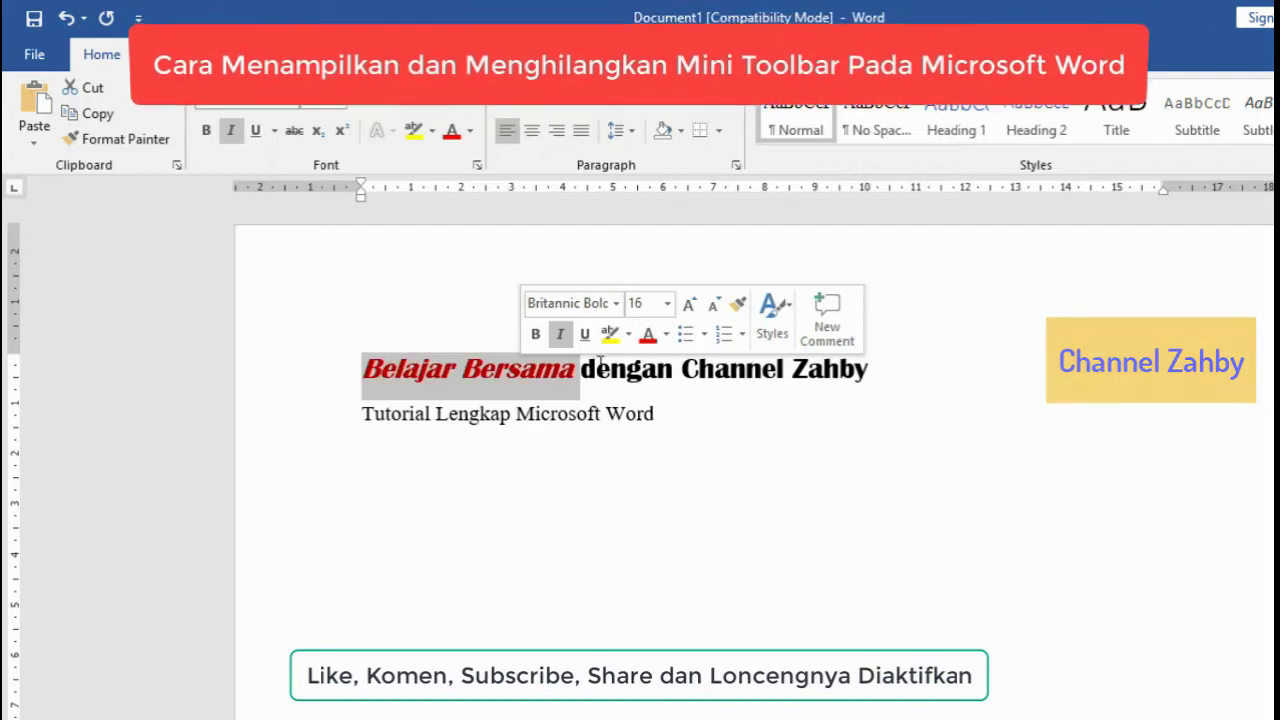
click(666, 335)
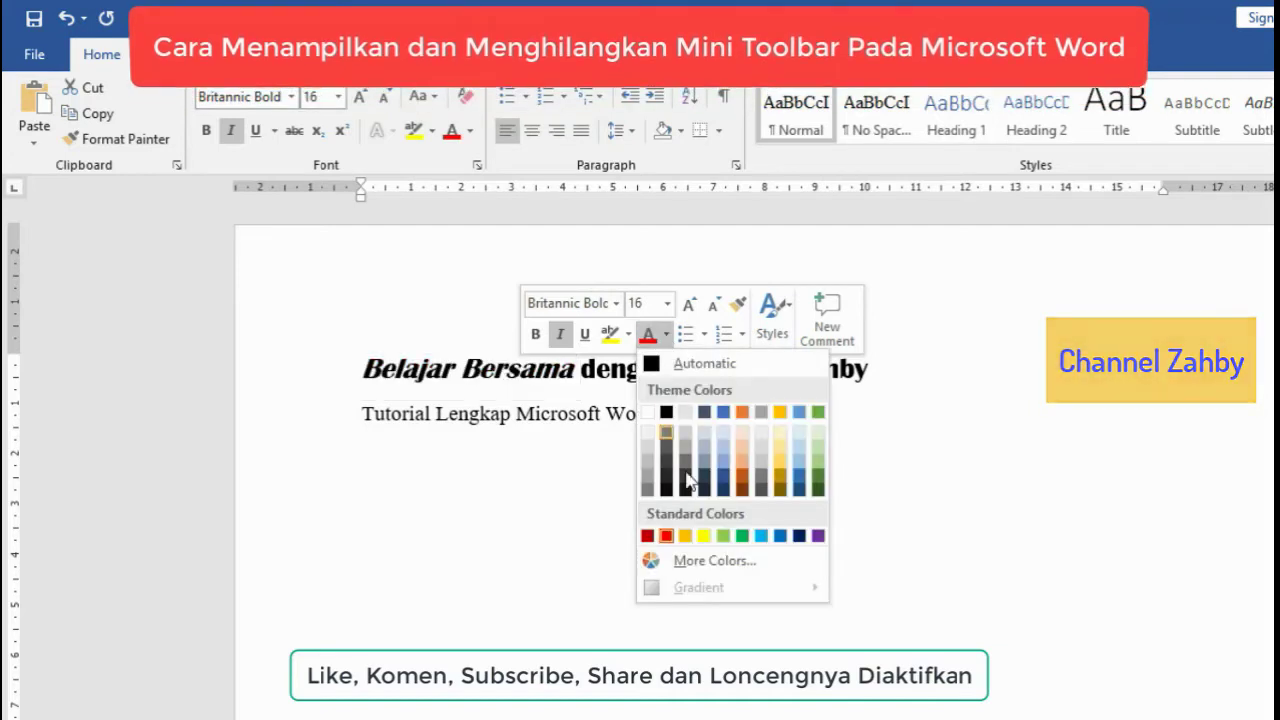
click(779, 413)
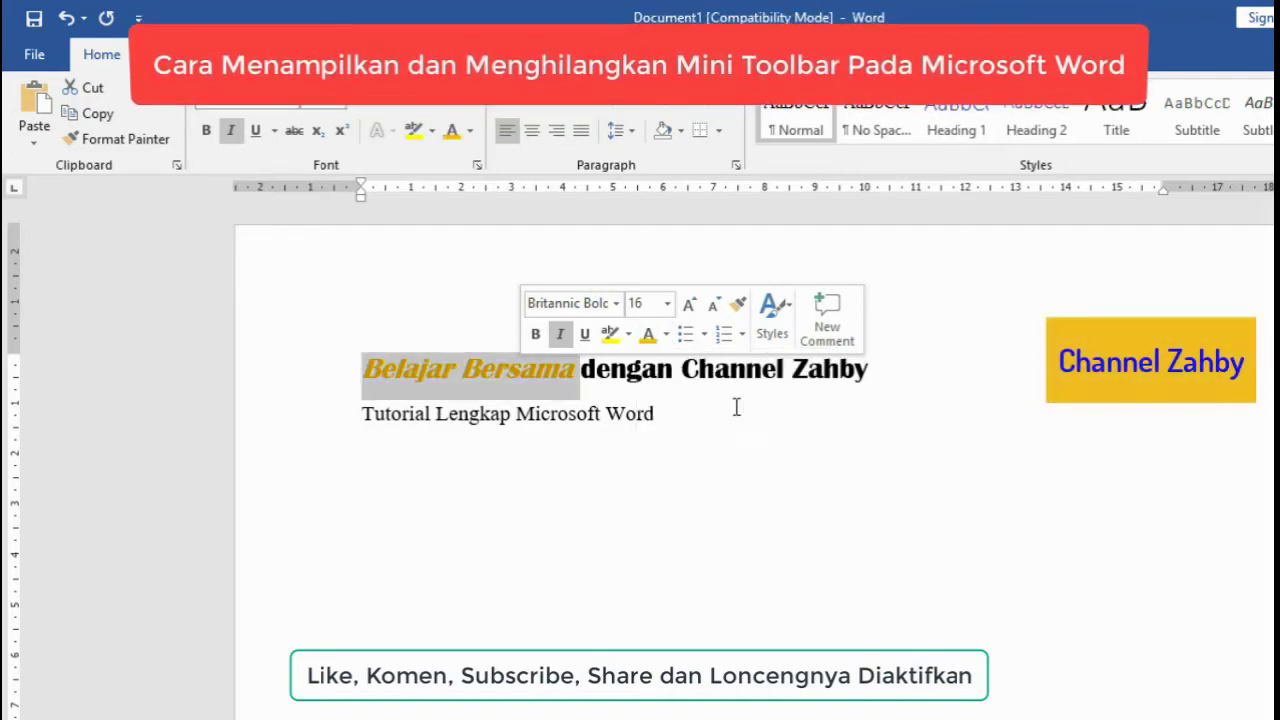
click(497, 330)
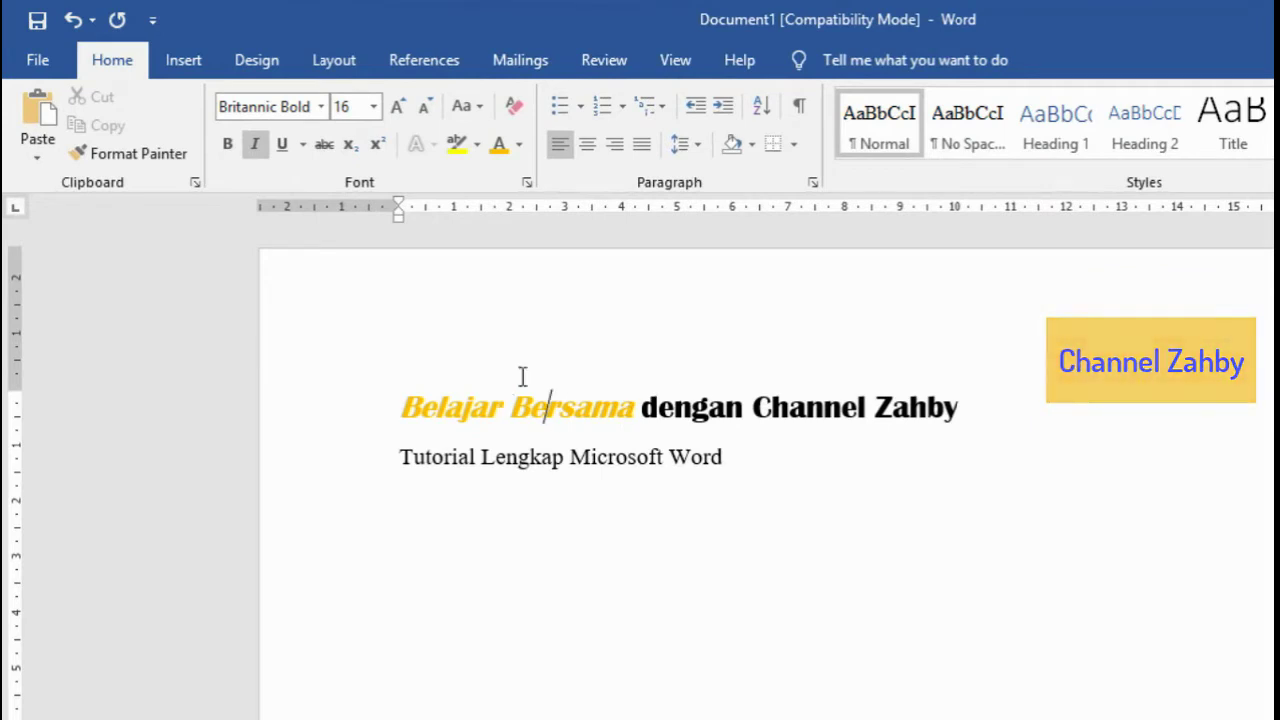
click(35, 62)
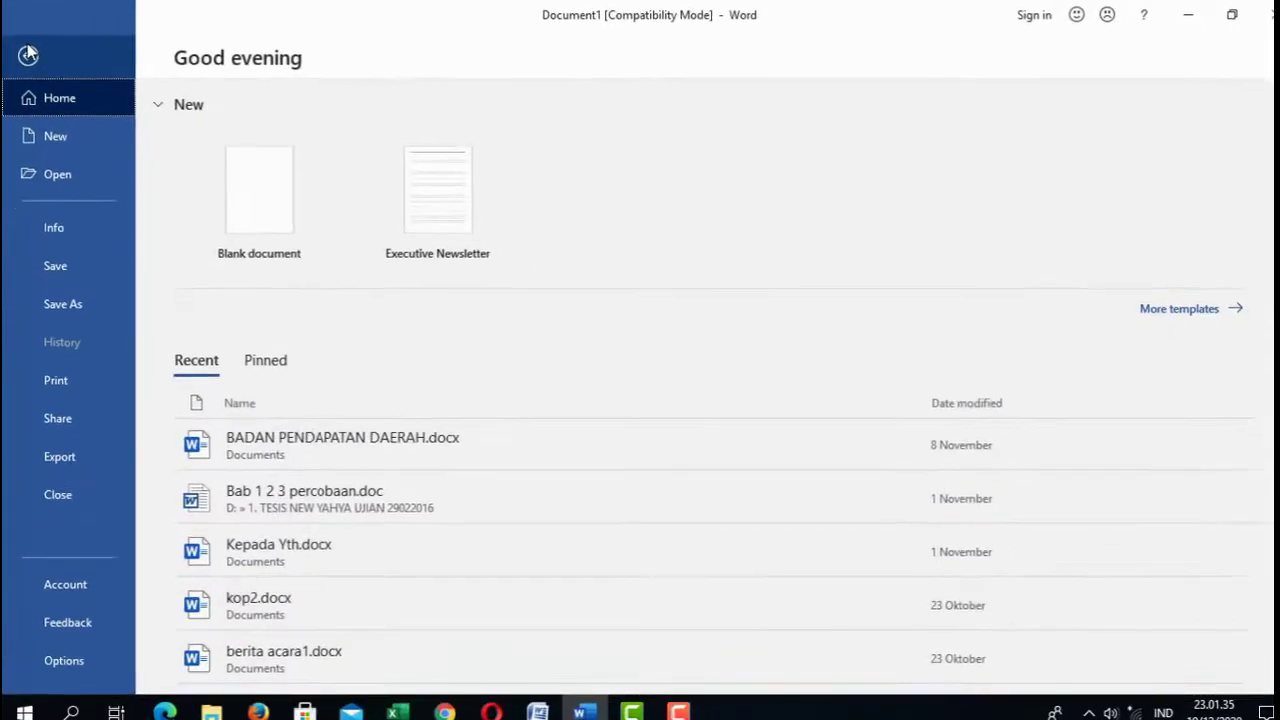
click(53, 652)
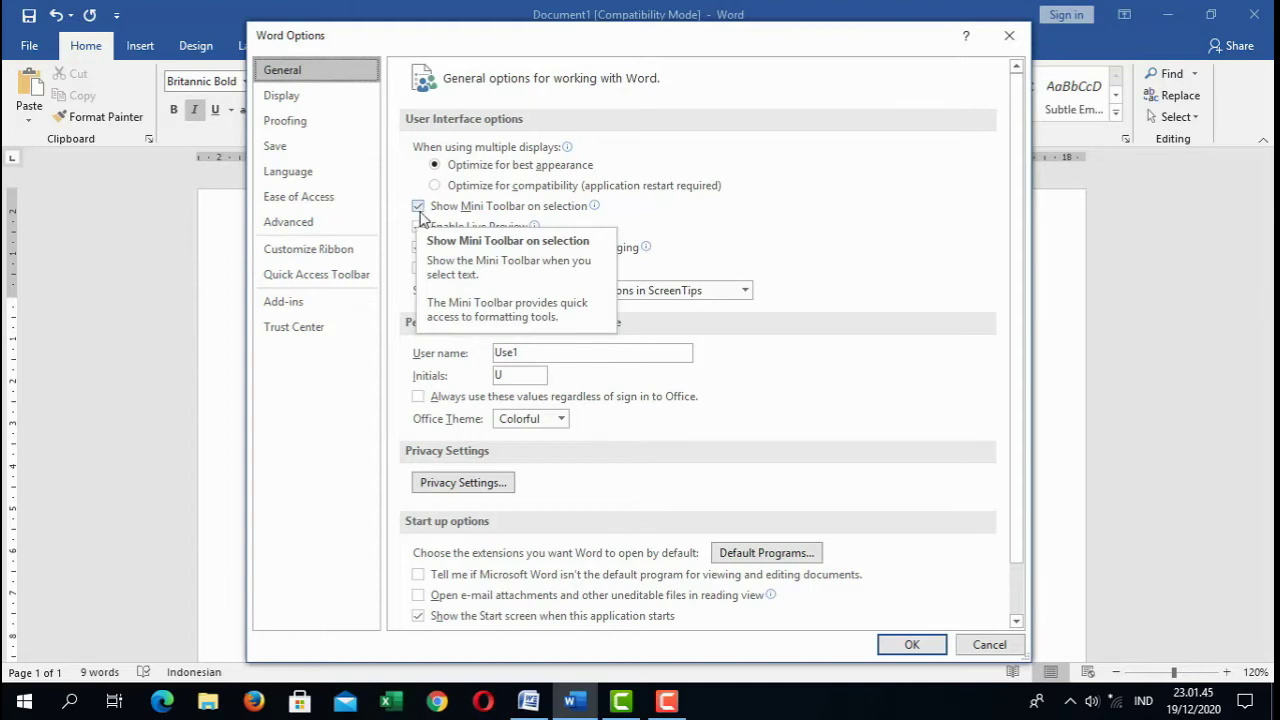
click(419, 207)
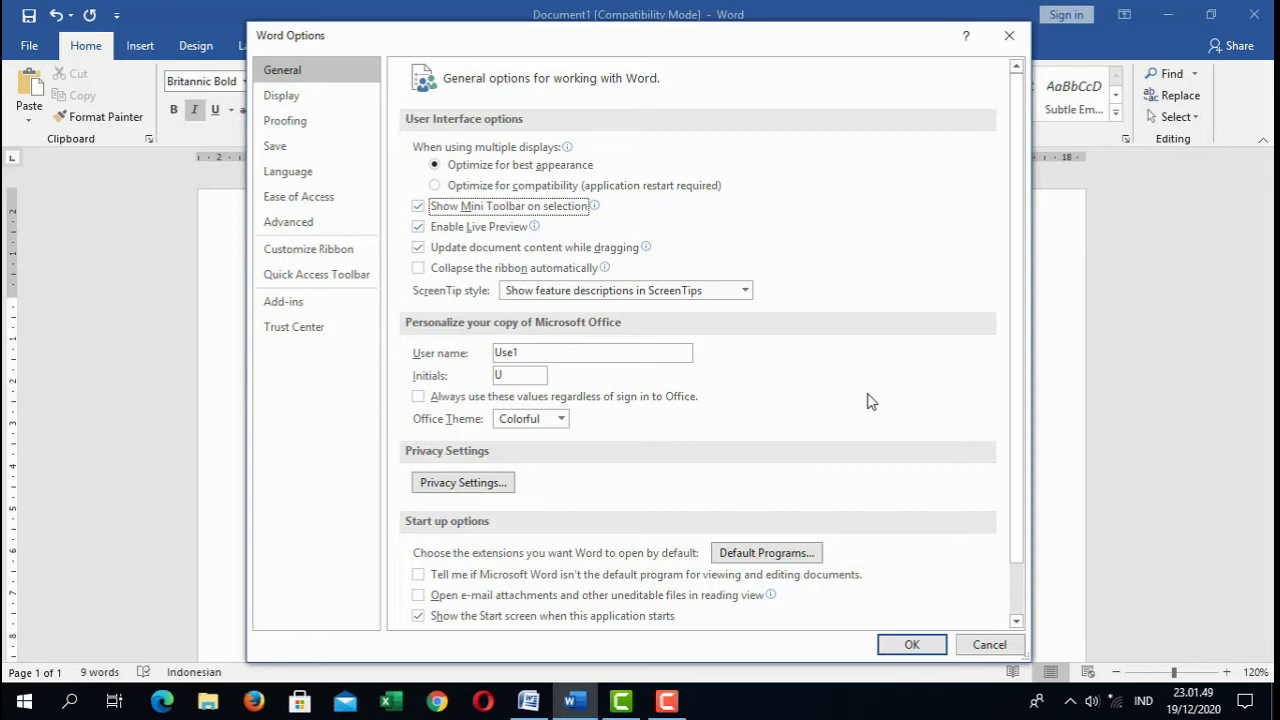
click(980, 644)
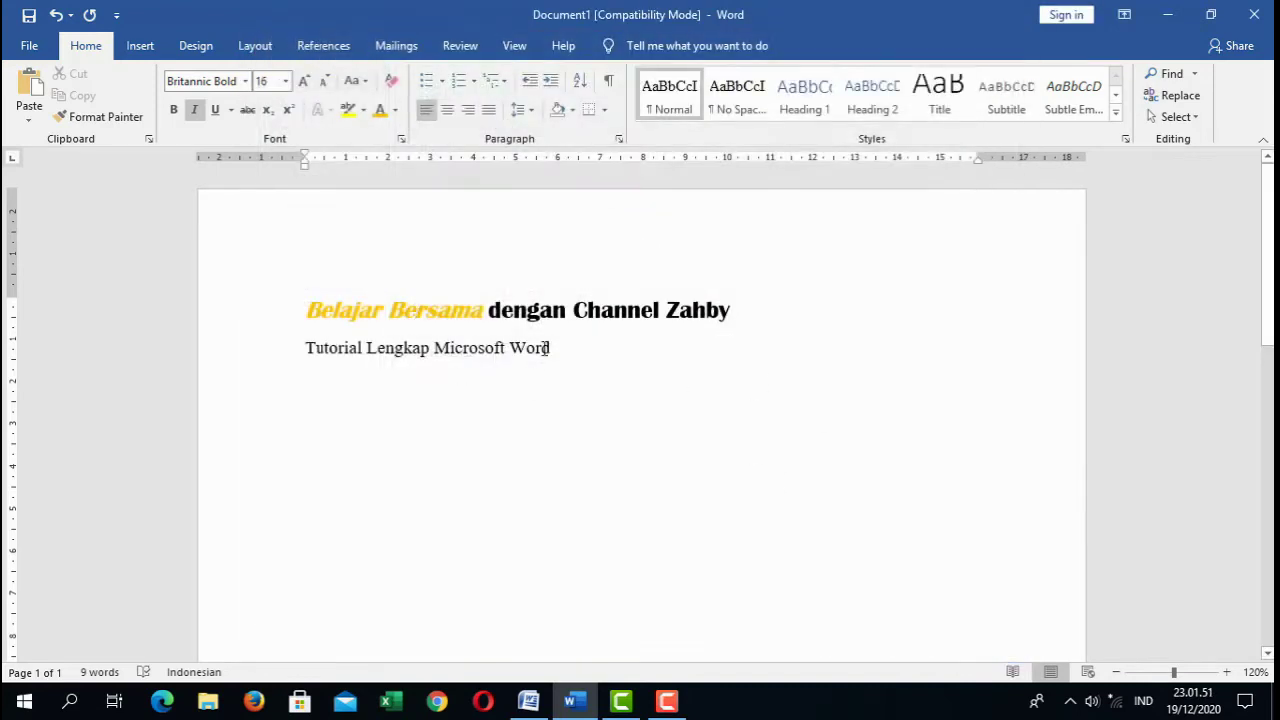
- Switch between the Word 2016 and Word 2007 windows, then select and deselect 'Bersama' in Word 2007's Document2
click(528, 700)
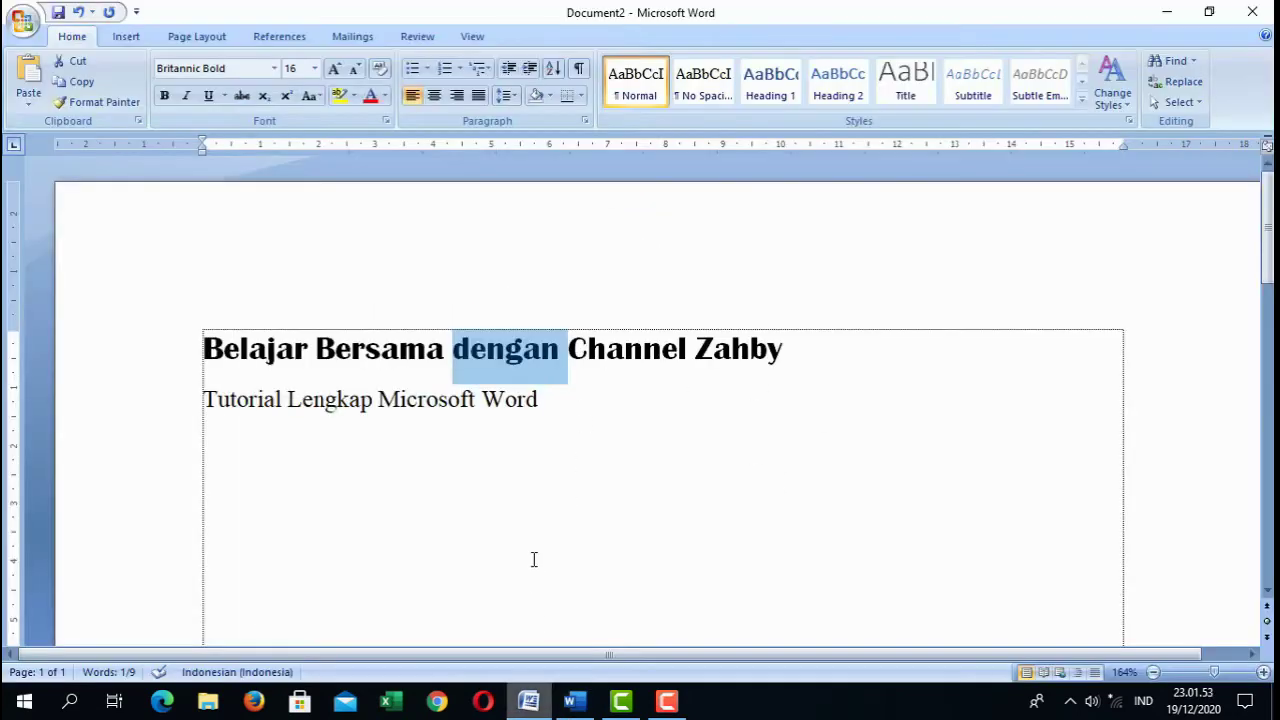
click(573, 700)
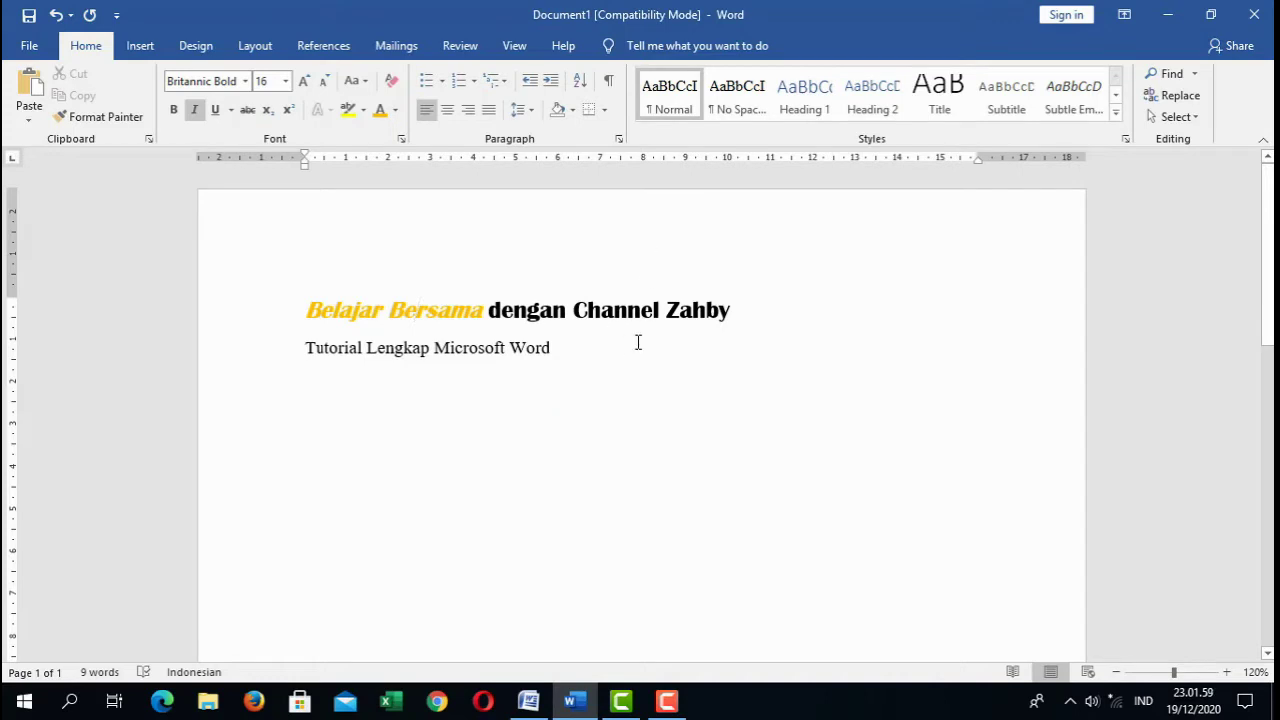
key(alt+Tab)
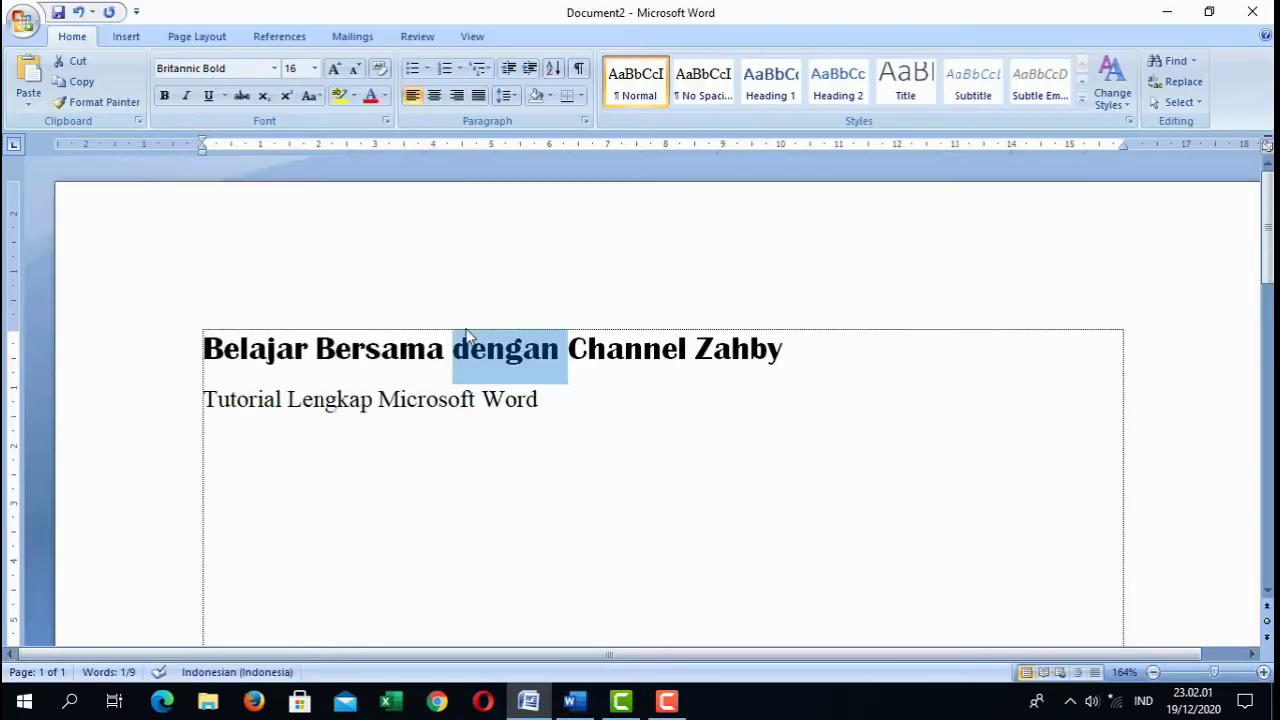
click(471, 348)
double_click(366, 348)
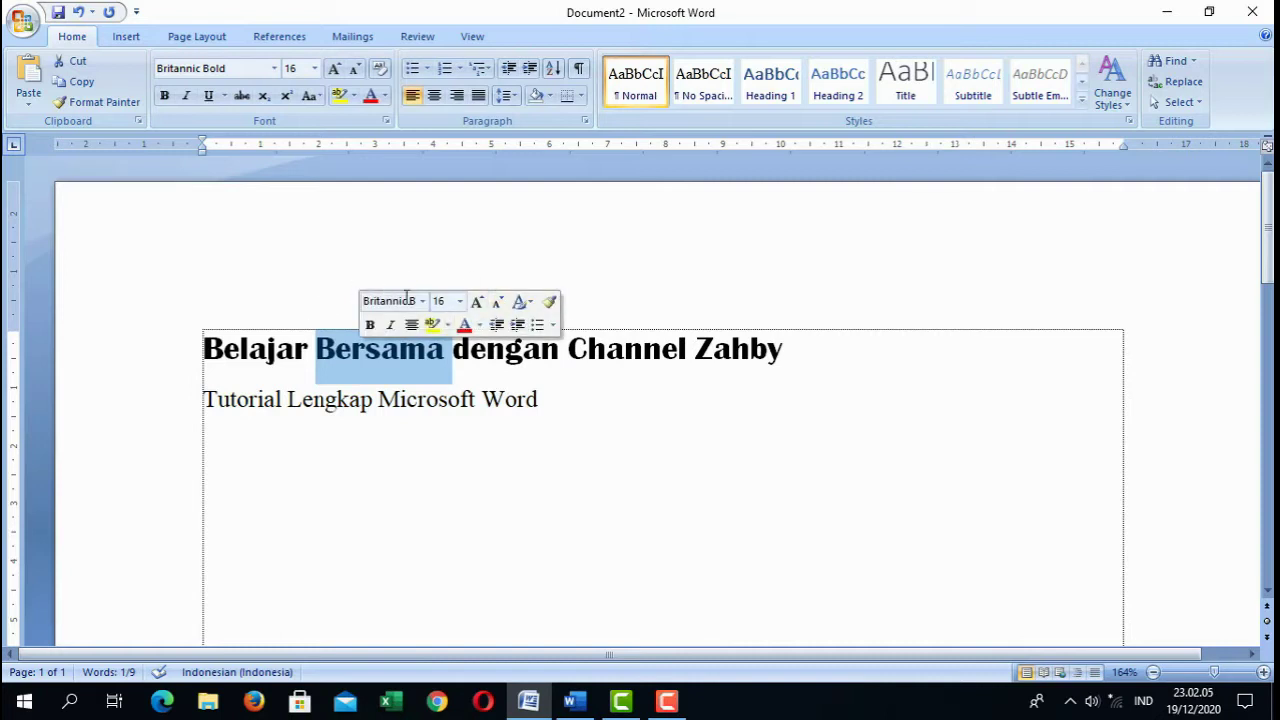
click(370, 359)
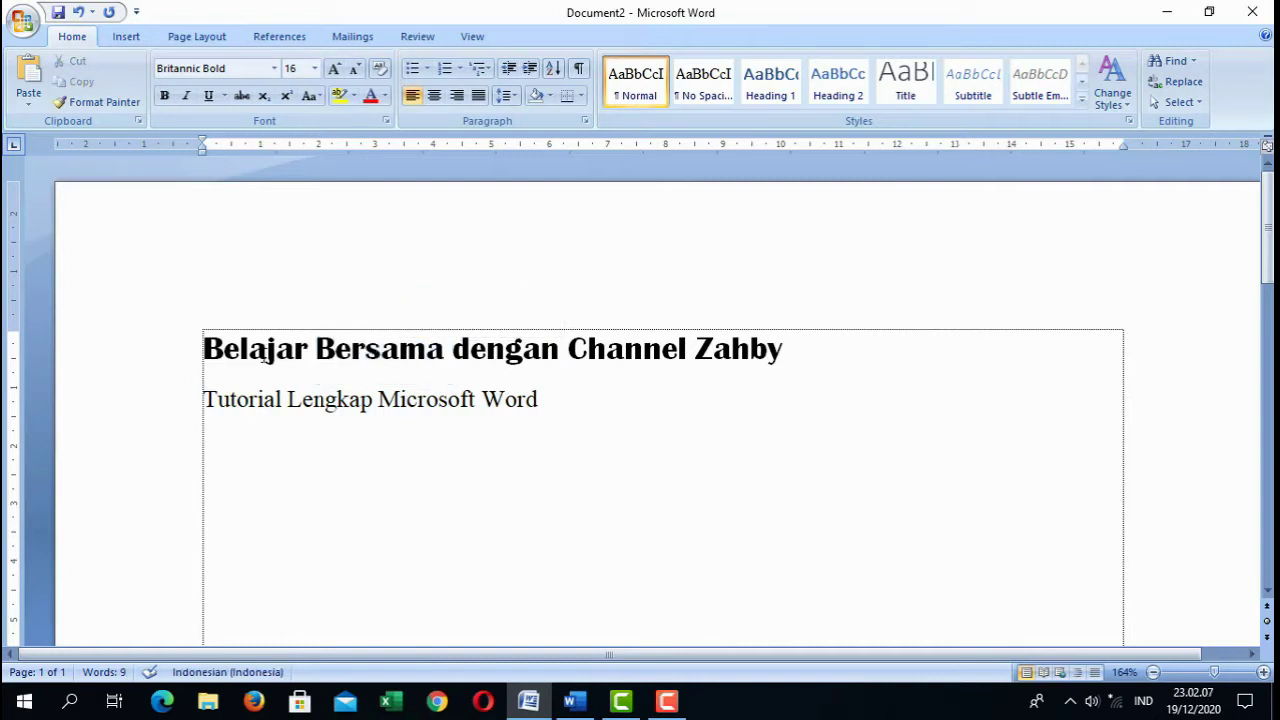
- Turn off 'Show Mini Toolbar on selection' in Word 2007's Word Options
click(22, 22)
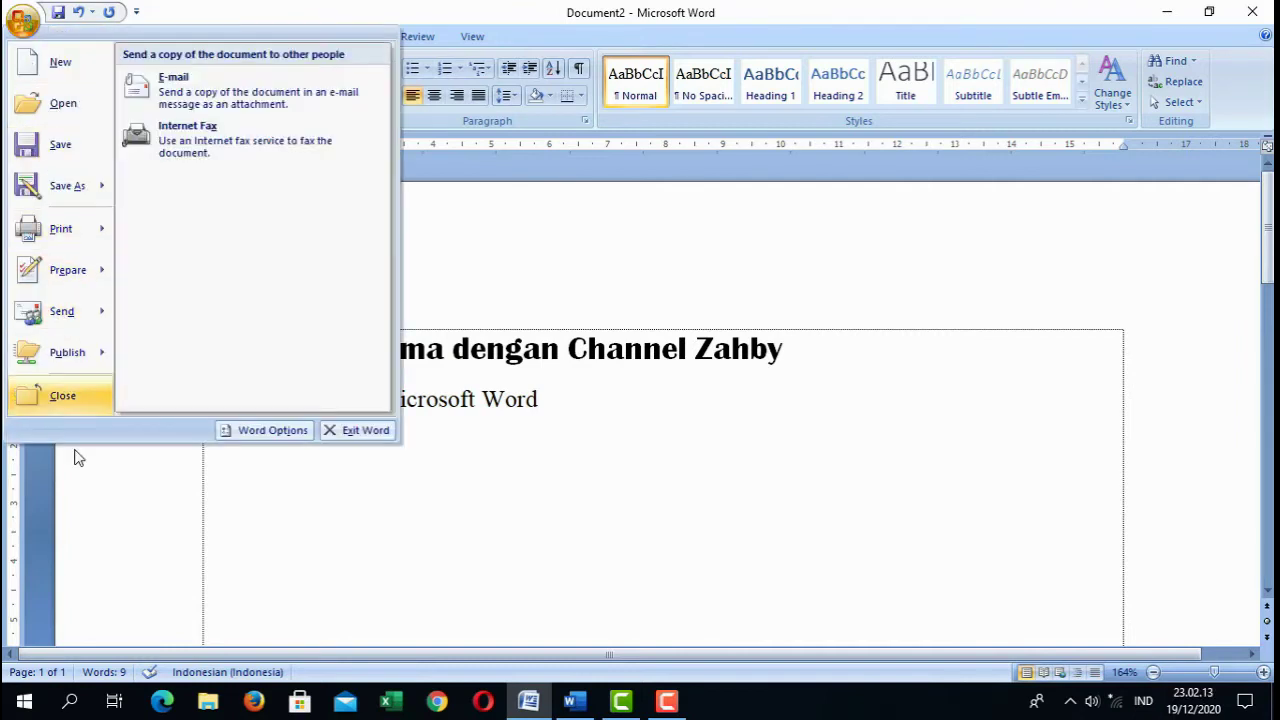
click(277, 435)
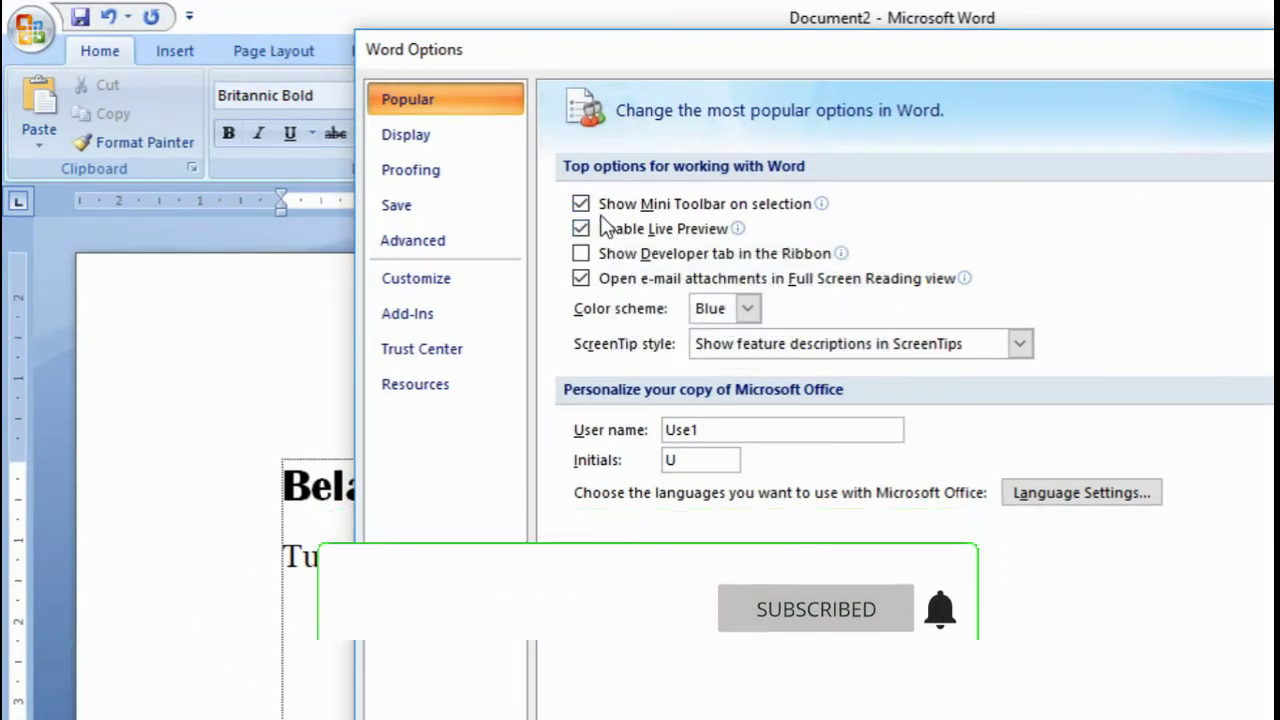
click(581, 203)
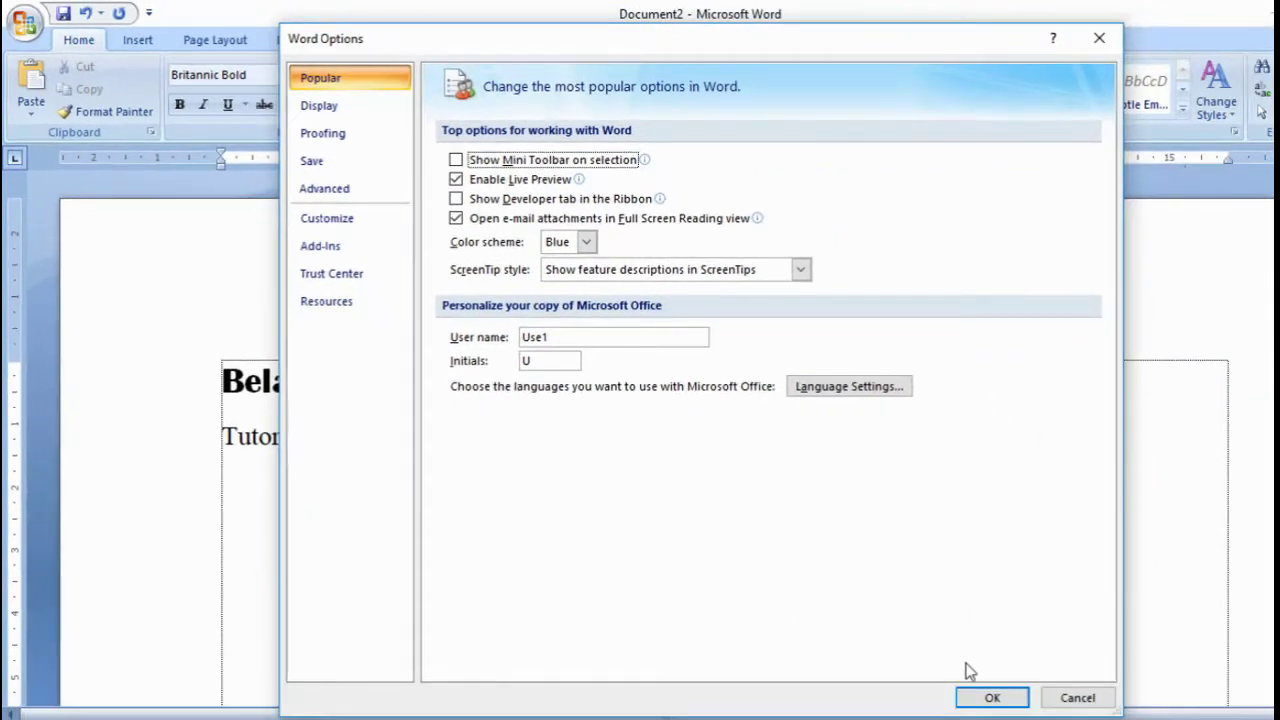
click(988, 698)
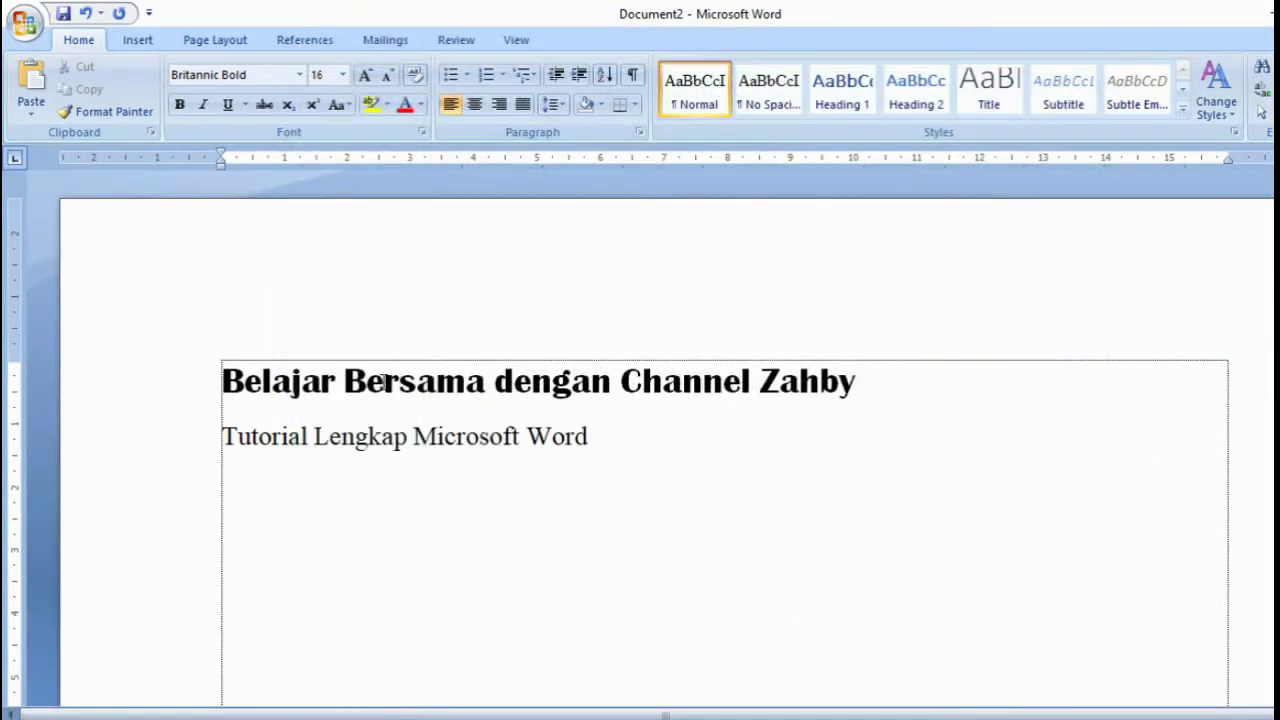
- Select 'Bersama', then 'Belajar Bersama', to test the heading without the Mini Toolbar, then deselect
double_click(434, 384)
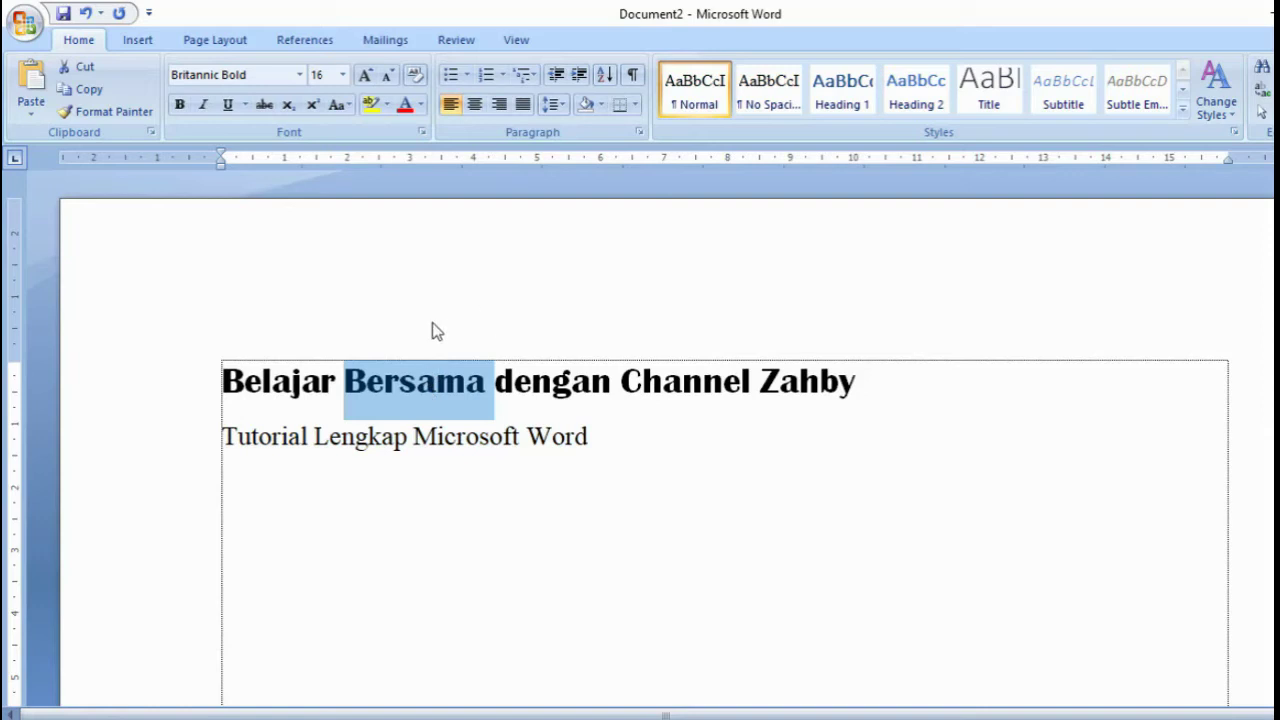
drag(225, 372, 418, 381)
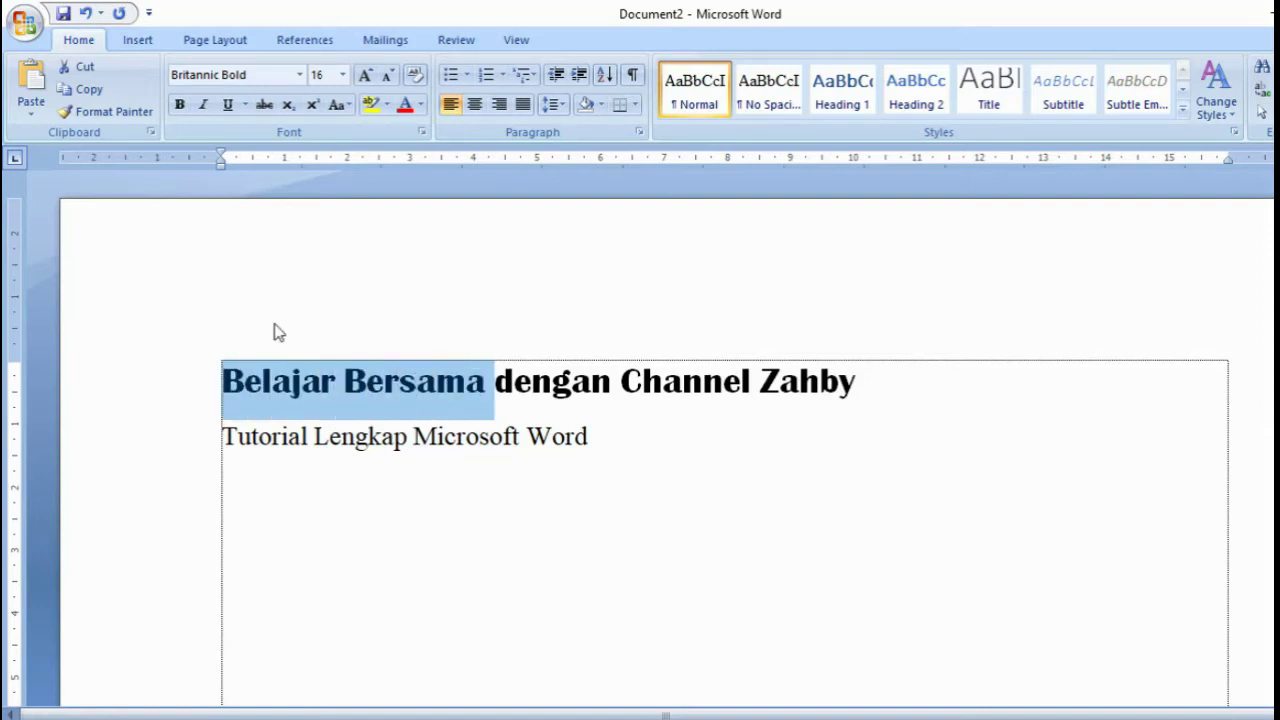
click(400, 386)
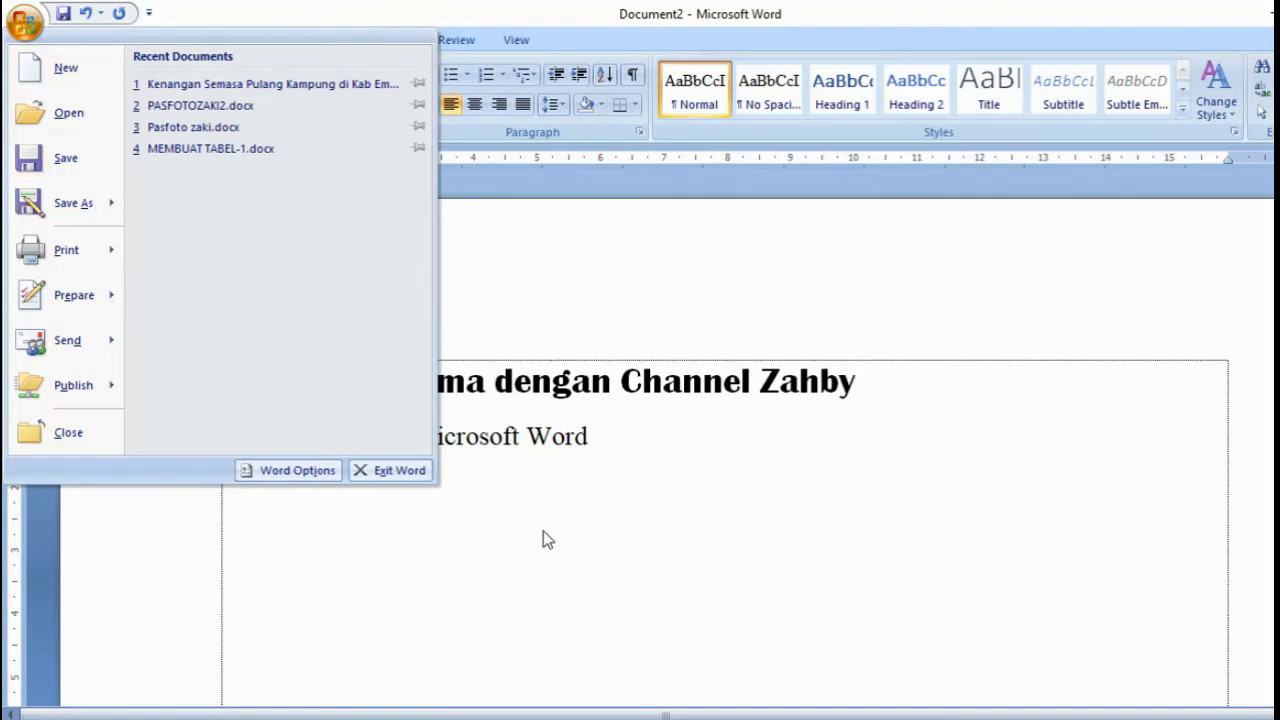
- Re-enable 'Show Mini Toolbar on selection' in Word 2007's Popular options and apply it
click(543, 457)
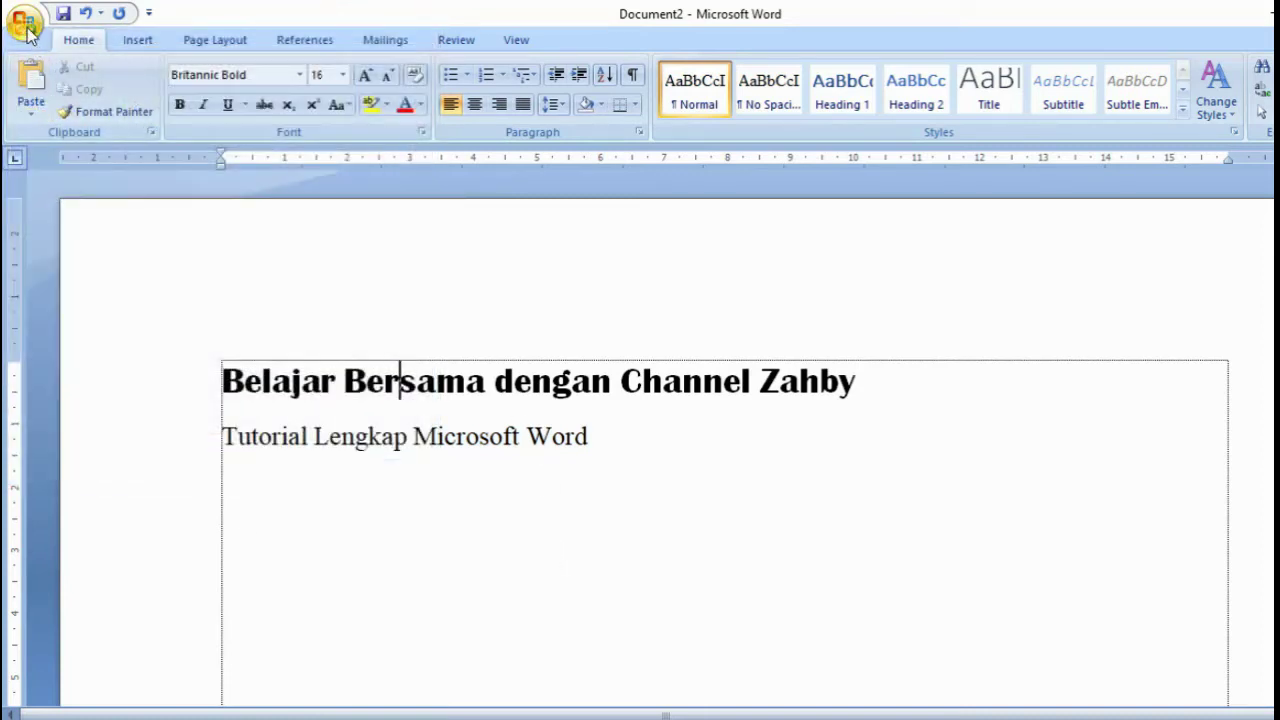
click(26, 30)
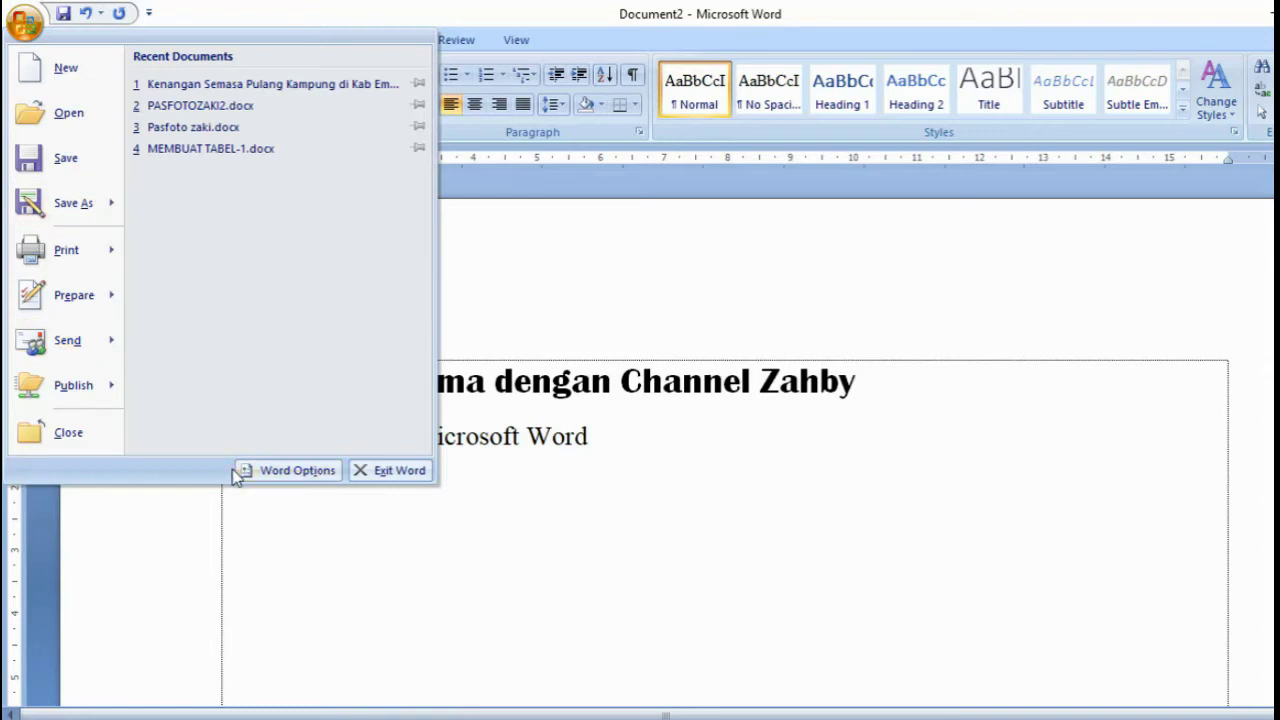
click(313, 472)
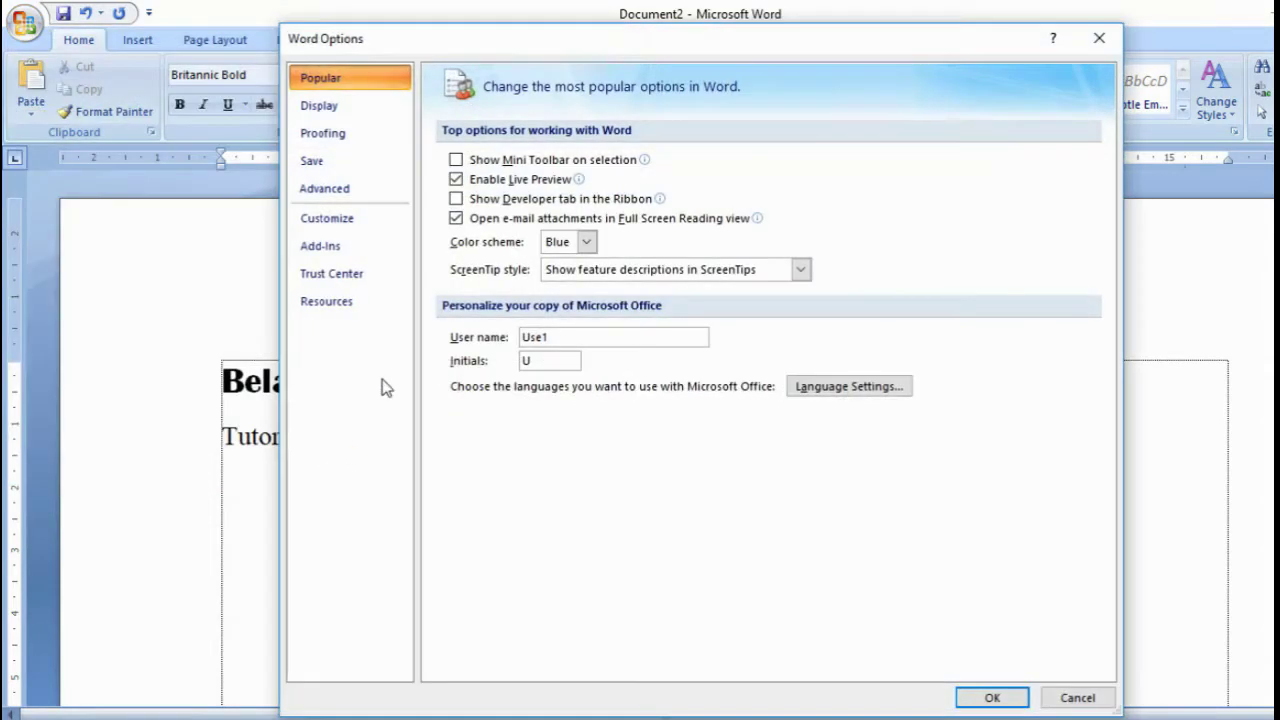
click(456, 161)
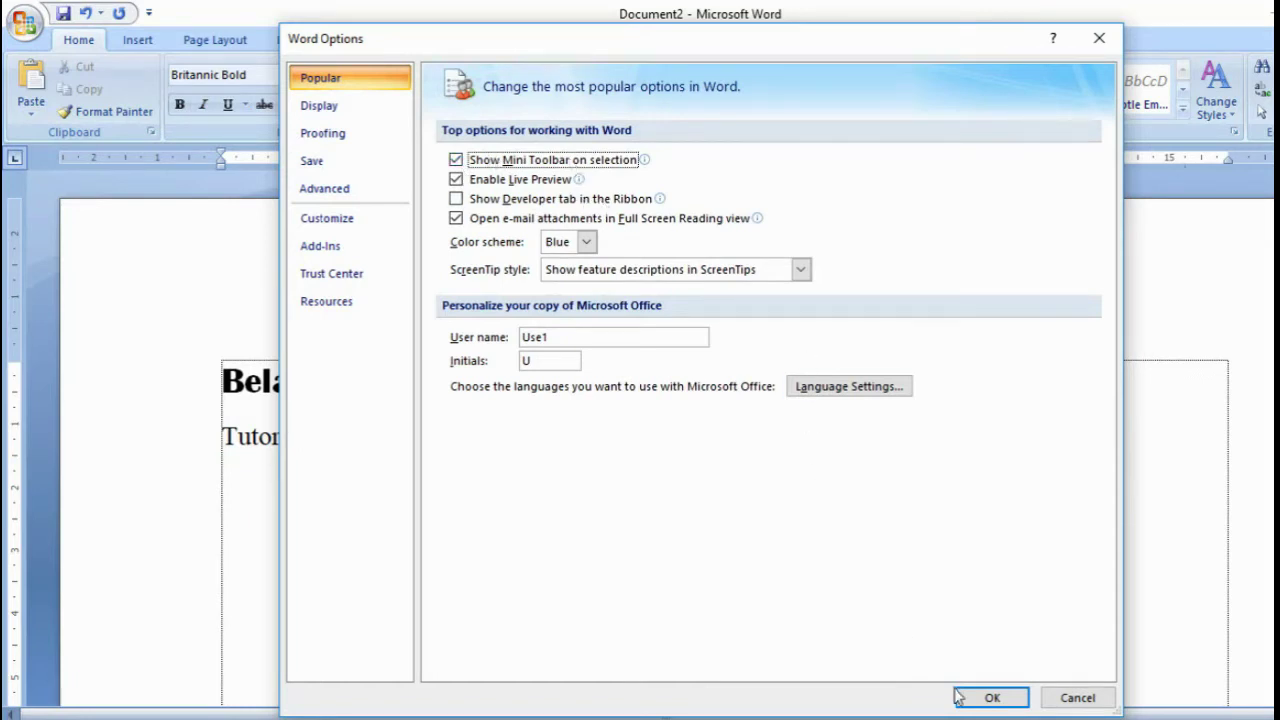
click(985, 698)
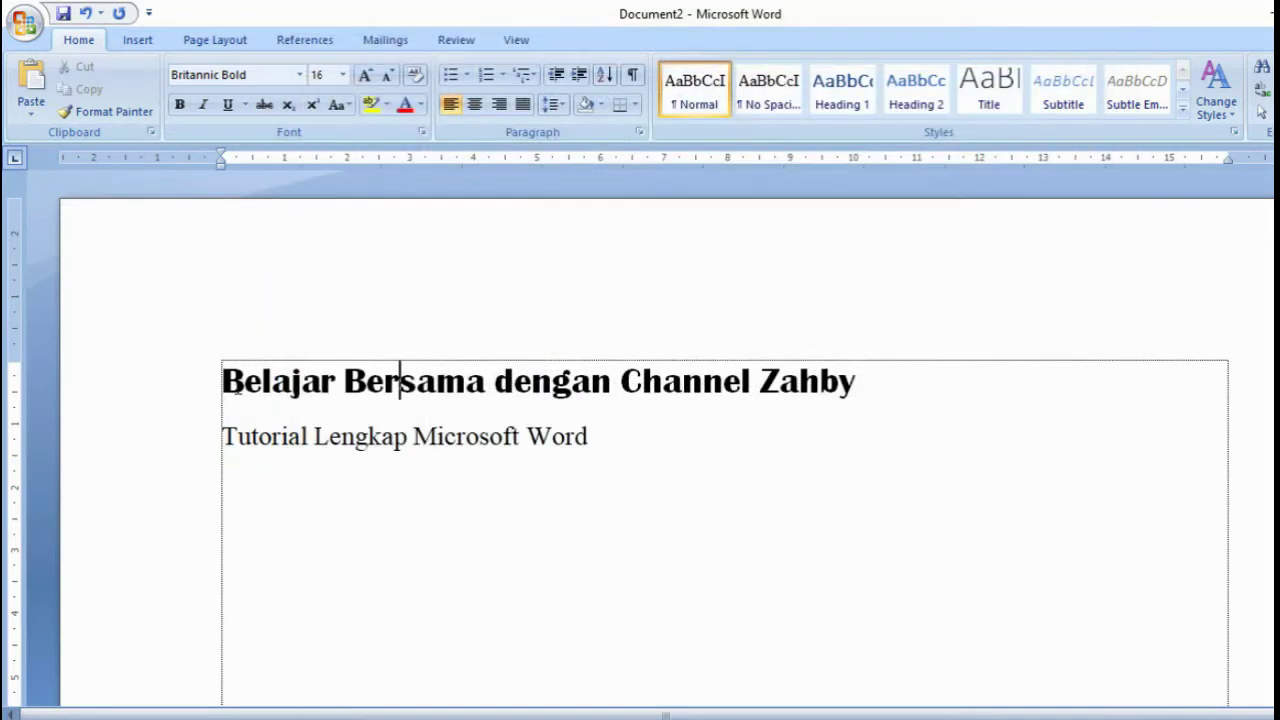
- Give 'Belajar Bersama' font size 20 and Arial Narrow via the Mini Toolbar
drag(221, 382, 494, 386)
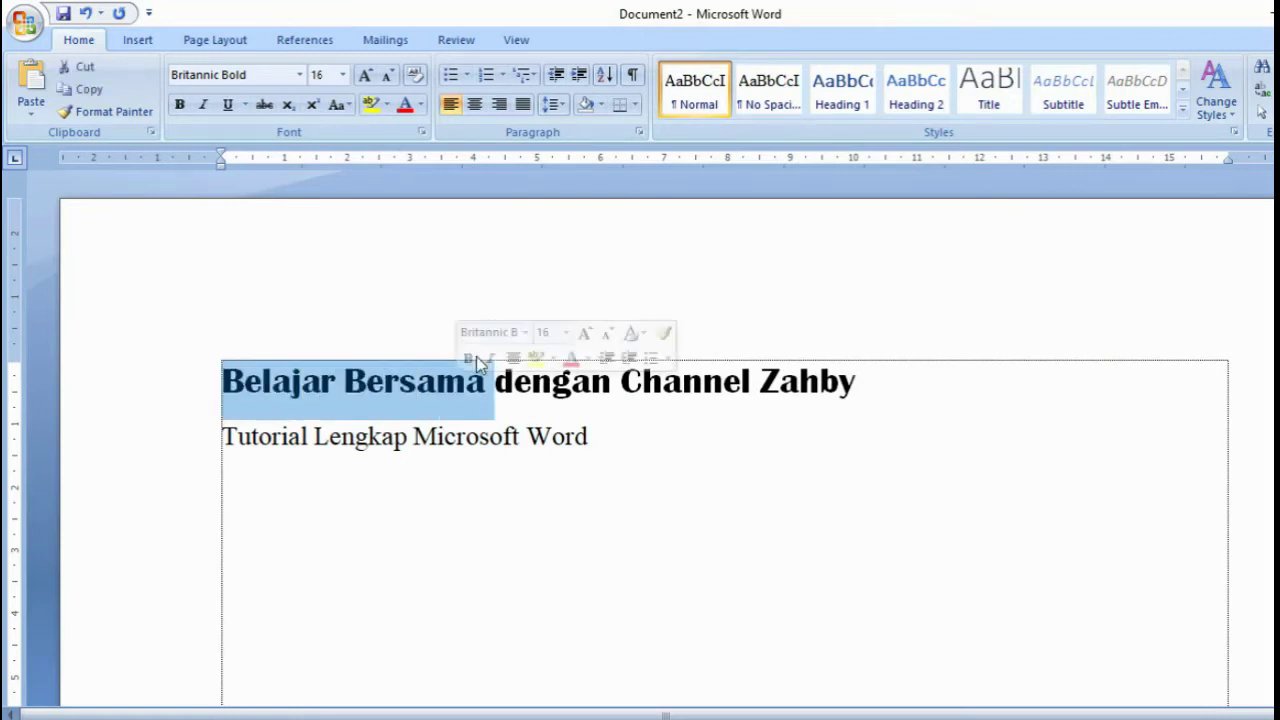
click(565, 333)
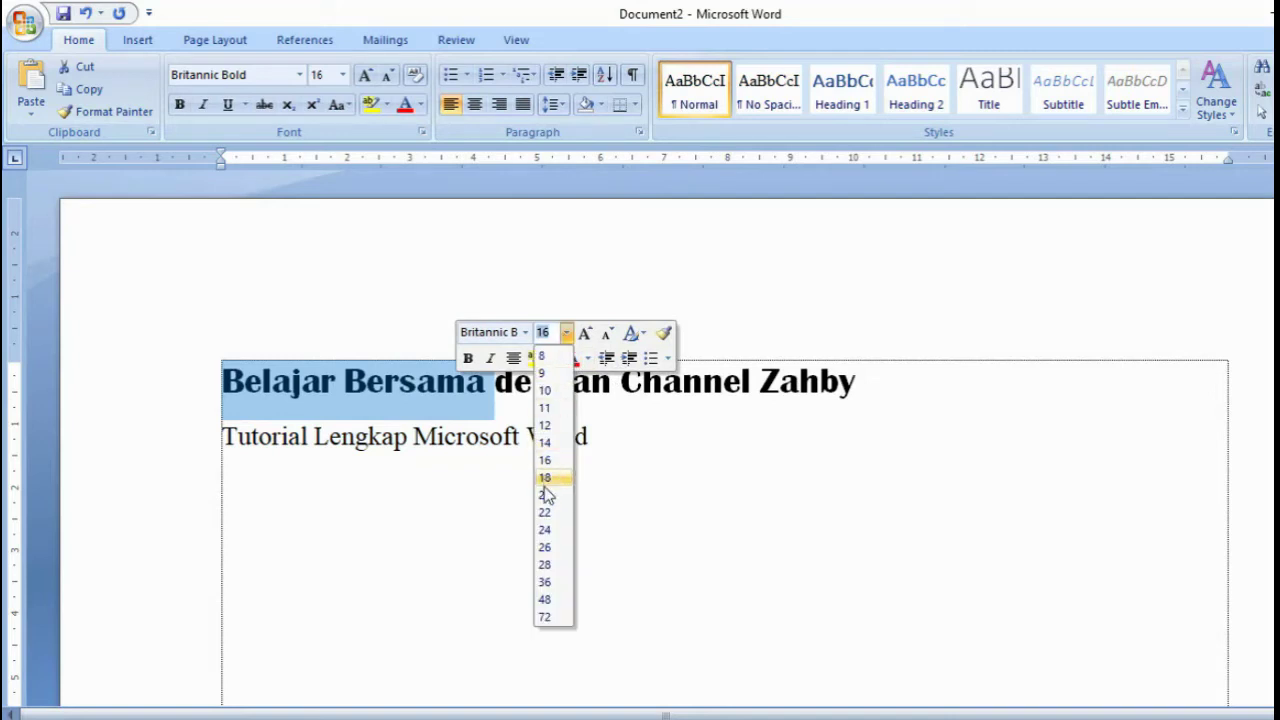
click(547, 497)
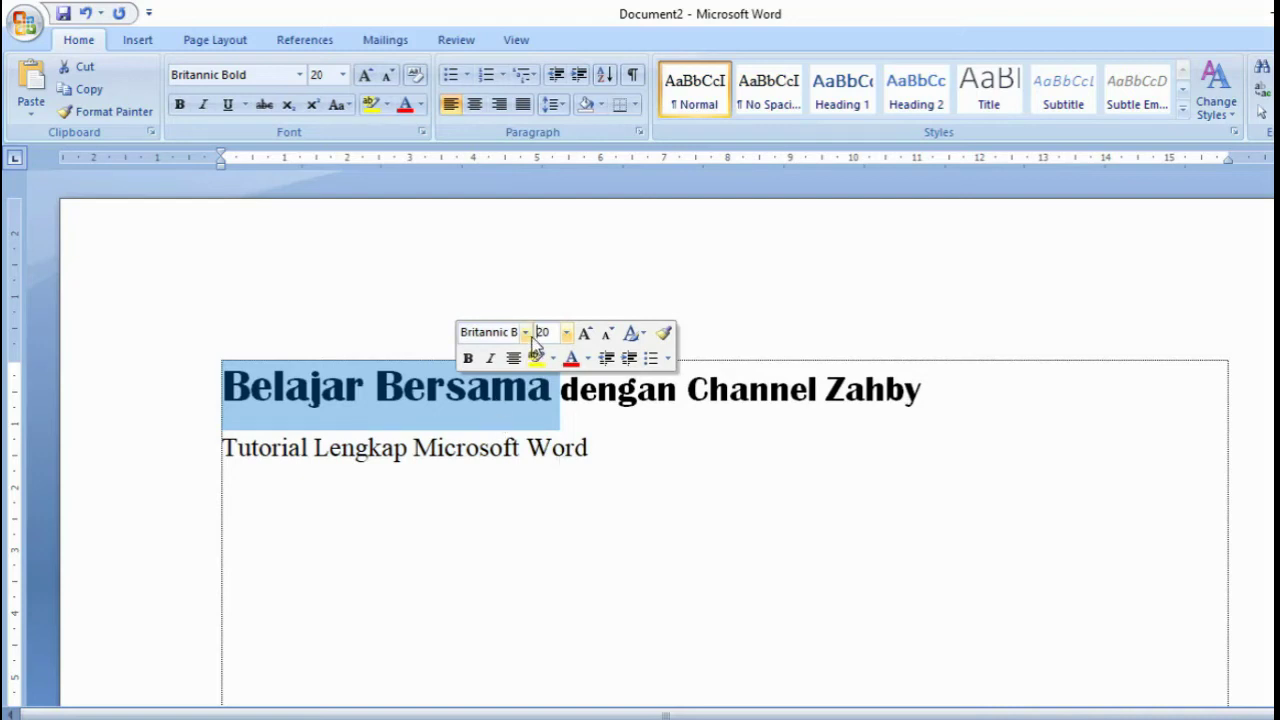
click(526, 334)
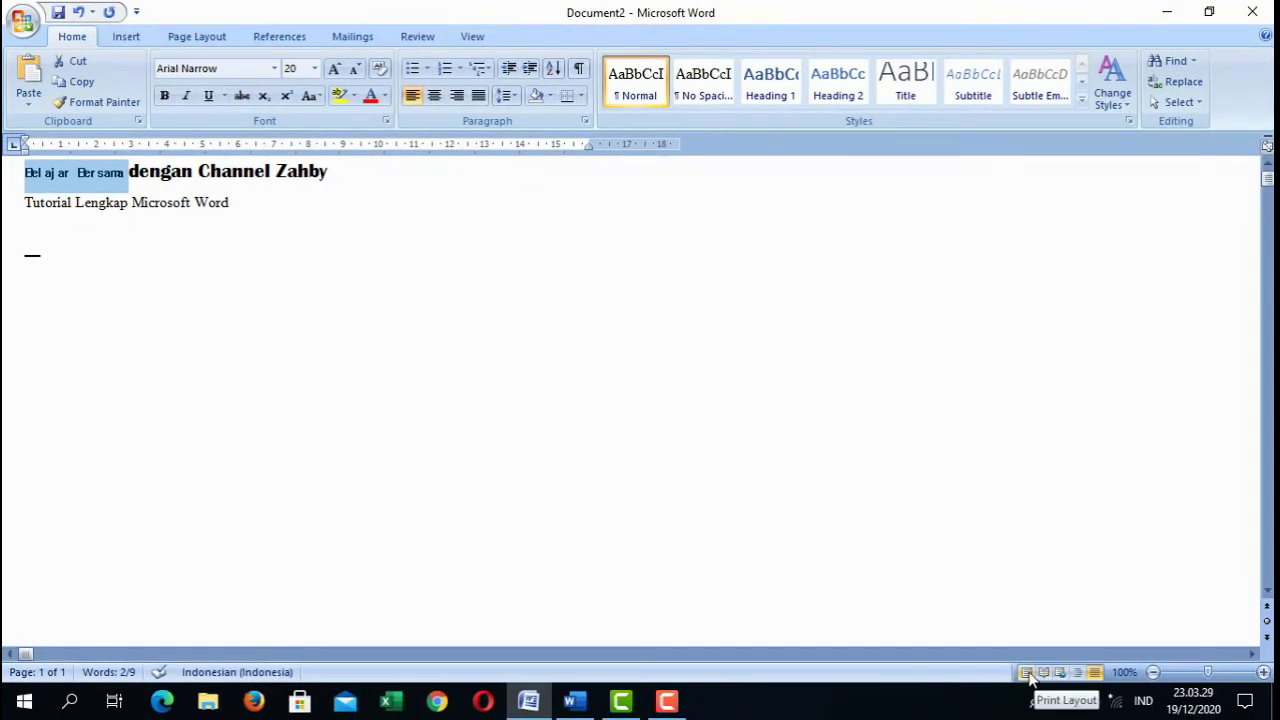
- Switch to Print Layout and set 'Belajar Bersama' to Bernard MT Condensed from the Mini Toolbar
click(1028, 674)
click(578, 362)
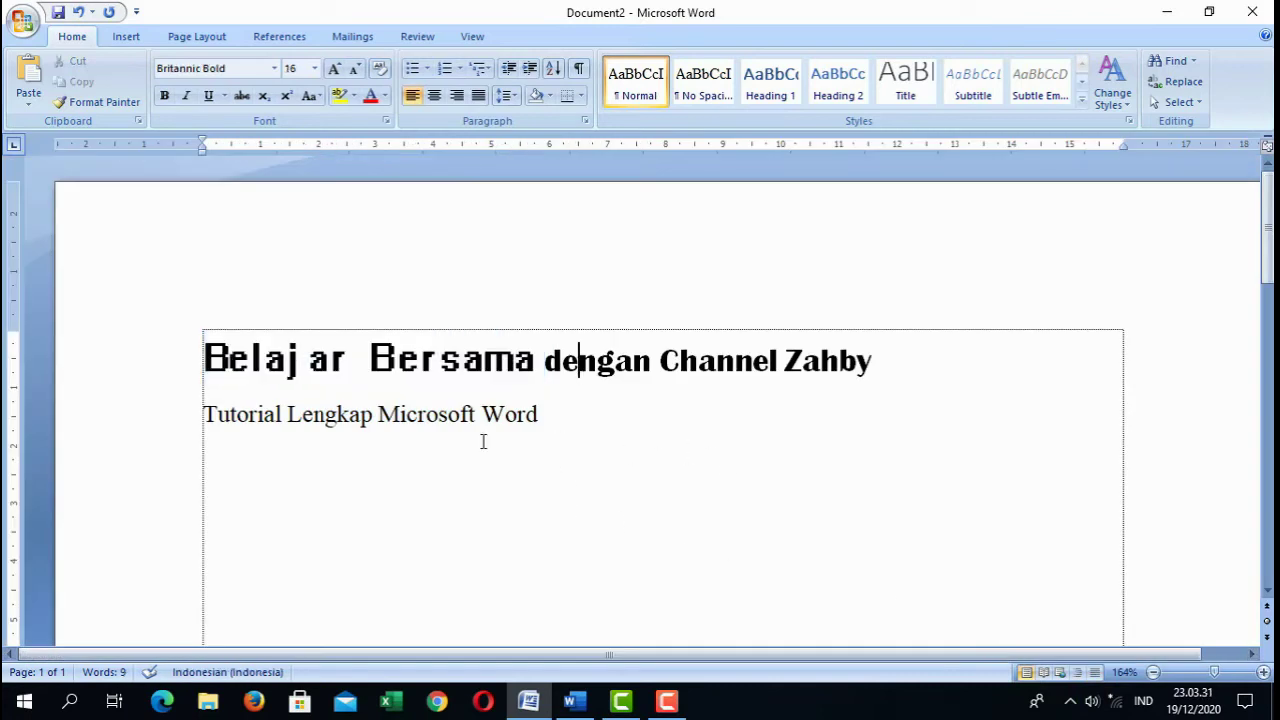
drag(203, 352, 544, 358)
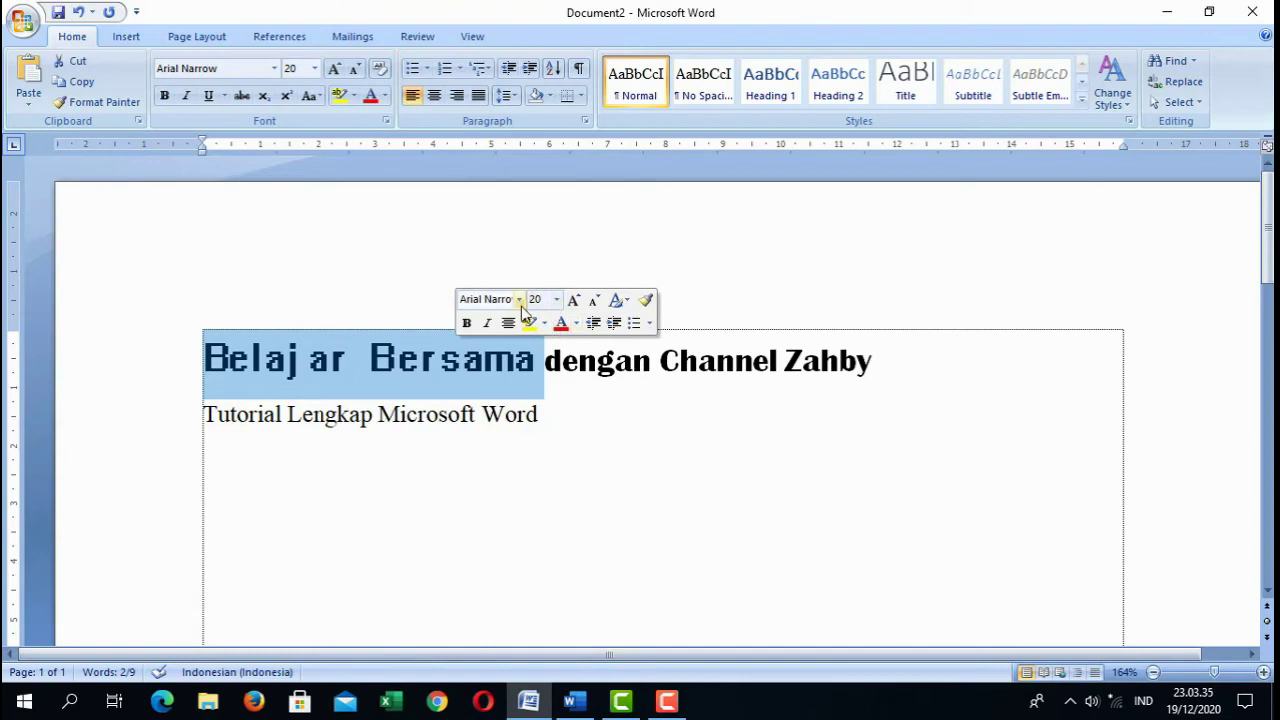
click(519, 300)
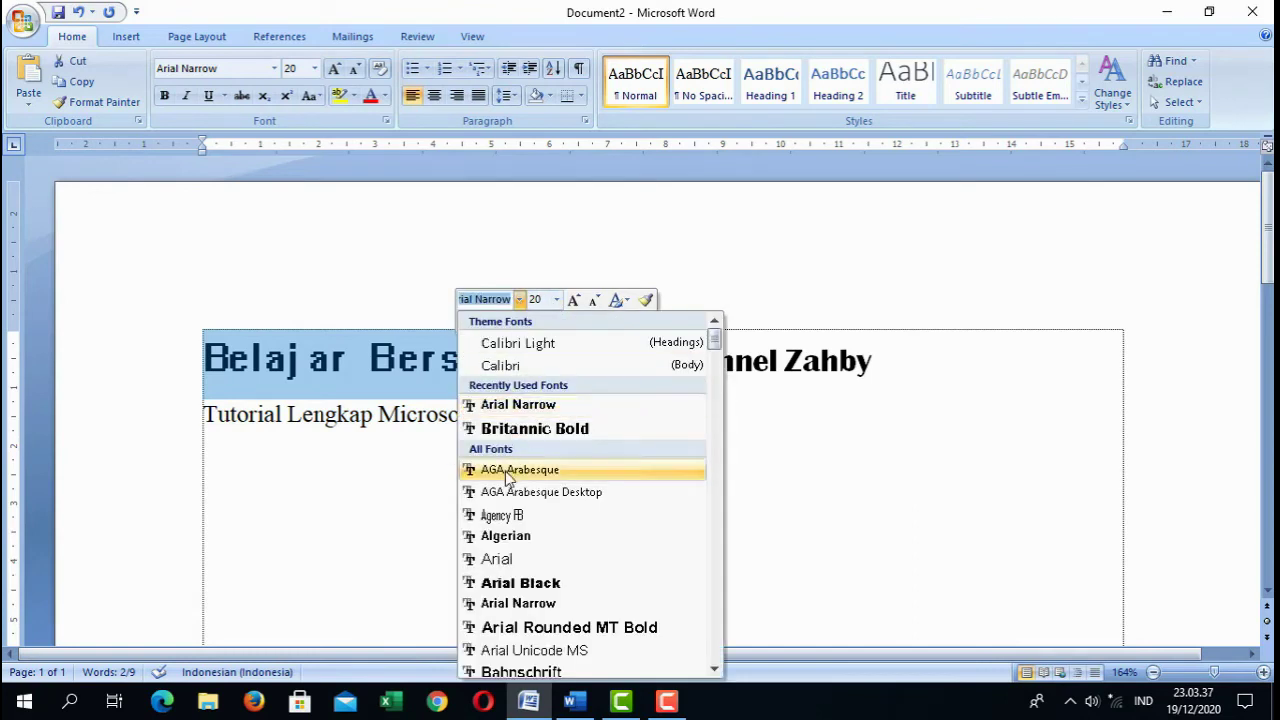
scroll(553, 590, down, 2)
scroll(553, 590, down, 3)
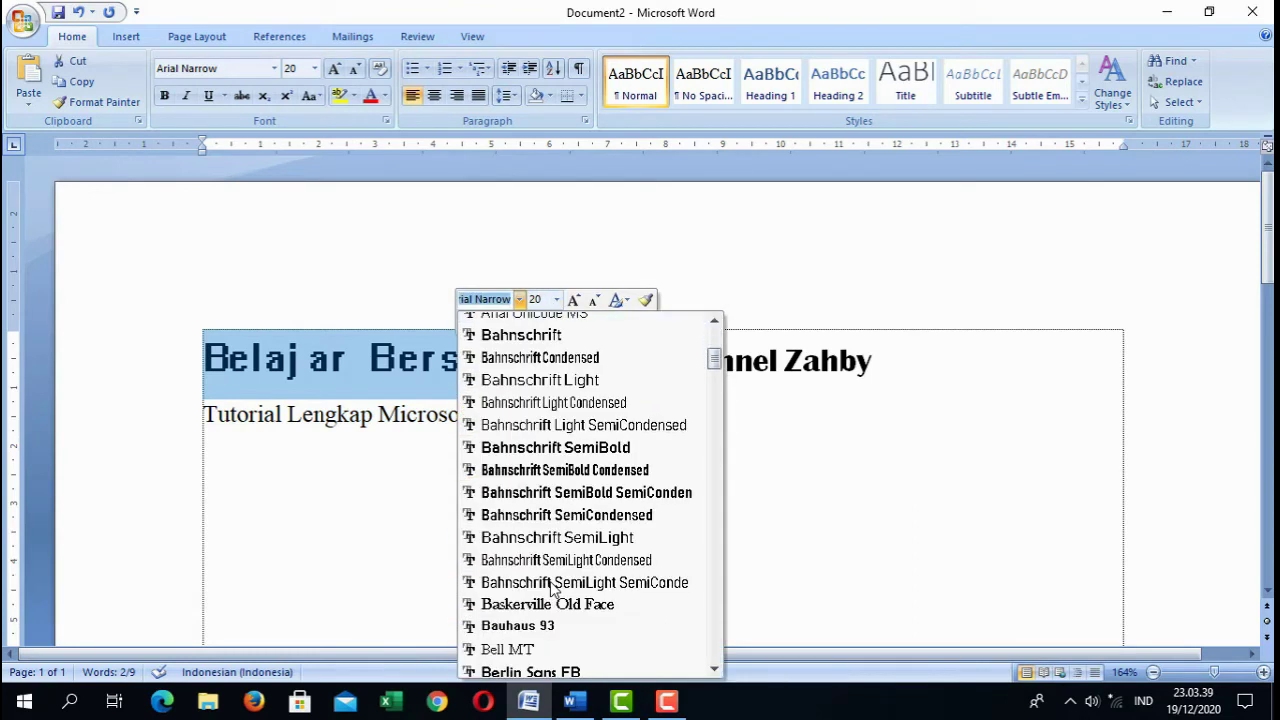
scroll(560, 492, down, 2)
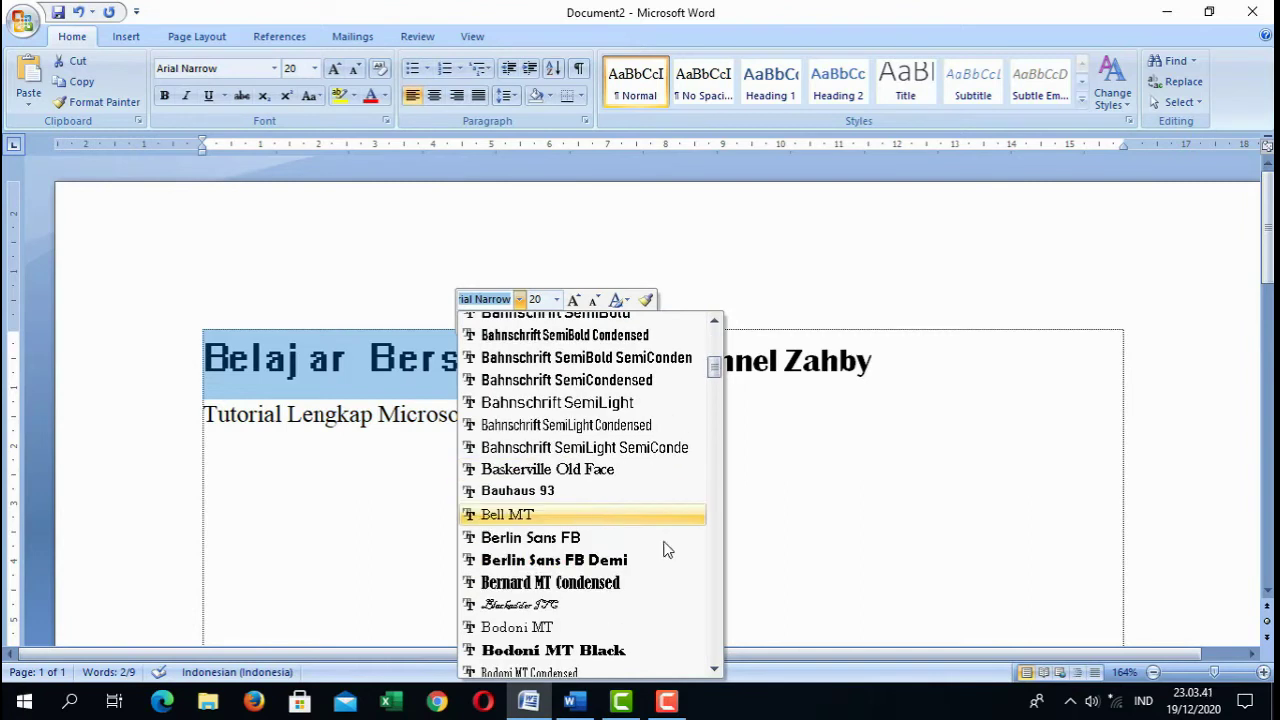
click(585, 584)
click(470, 410)
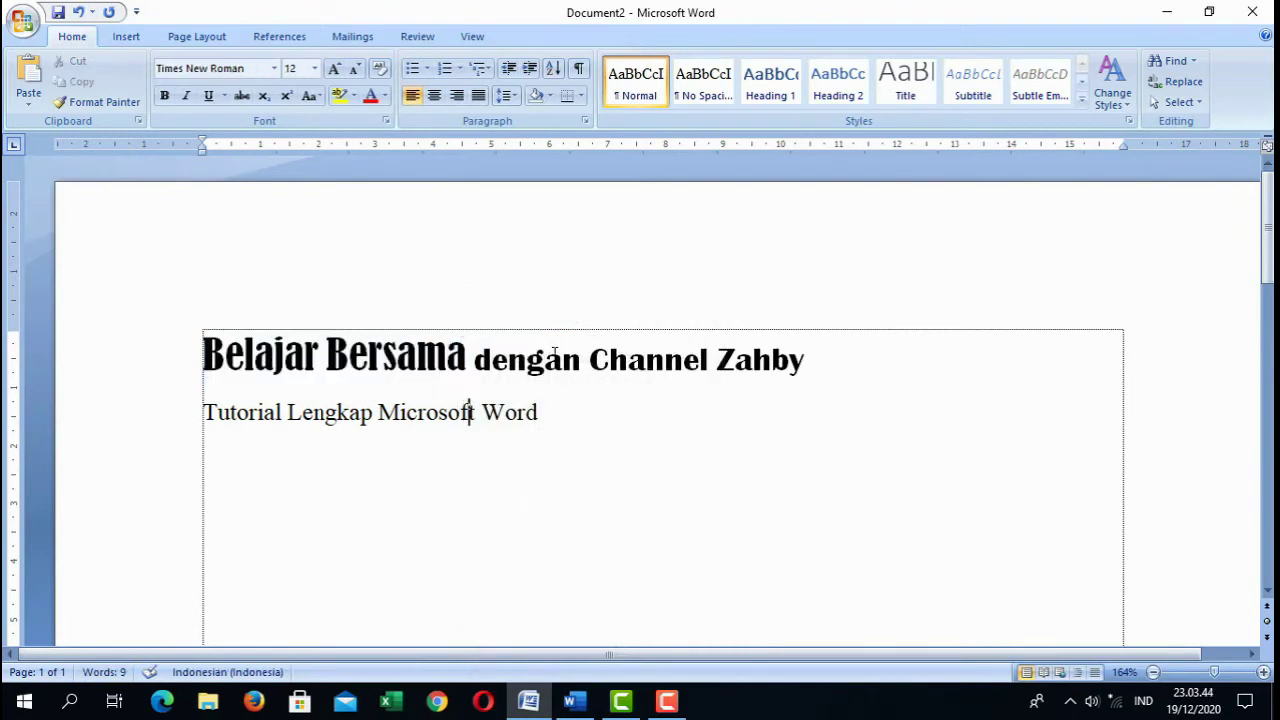
click(519, 410)
- Reselect 'Belajar Bersama' in the heading to show the Mini Toolbar again
mouse_move(203, 355)
mouse_down()
mouse_move(490, 360)
mouse_move(466, 360)
mouse_up()
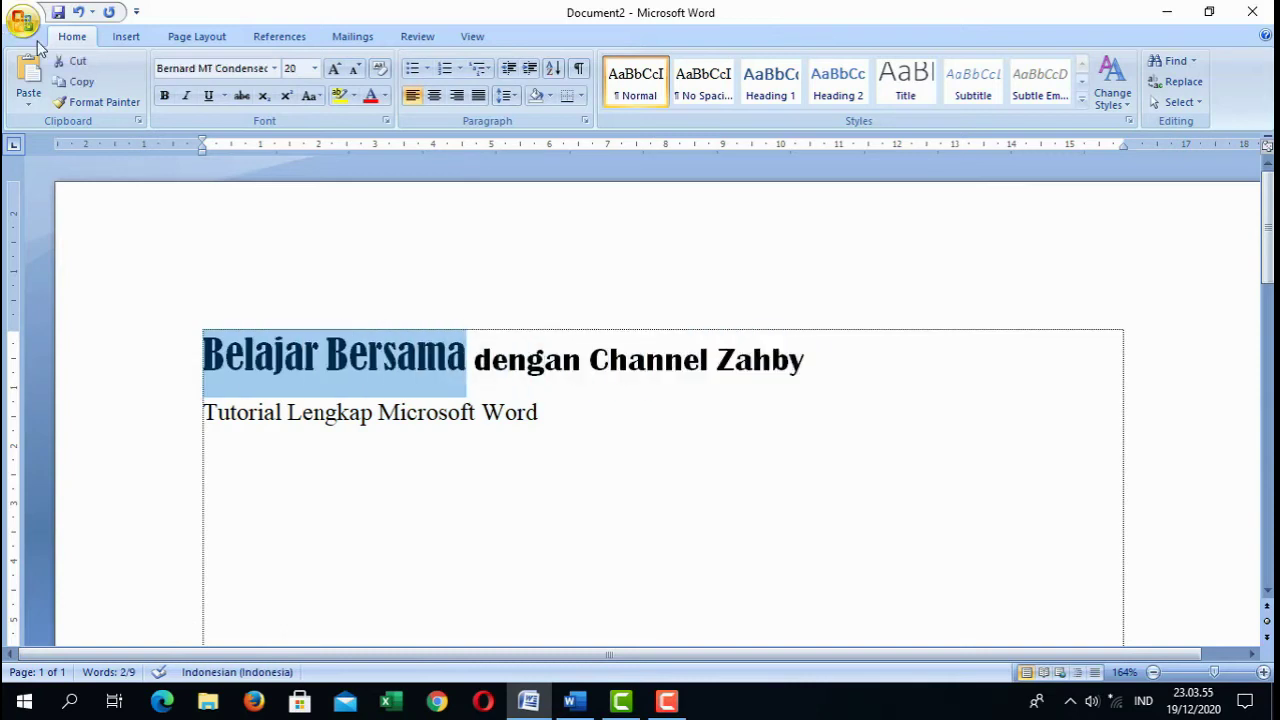
click(369, 360)
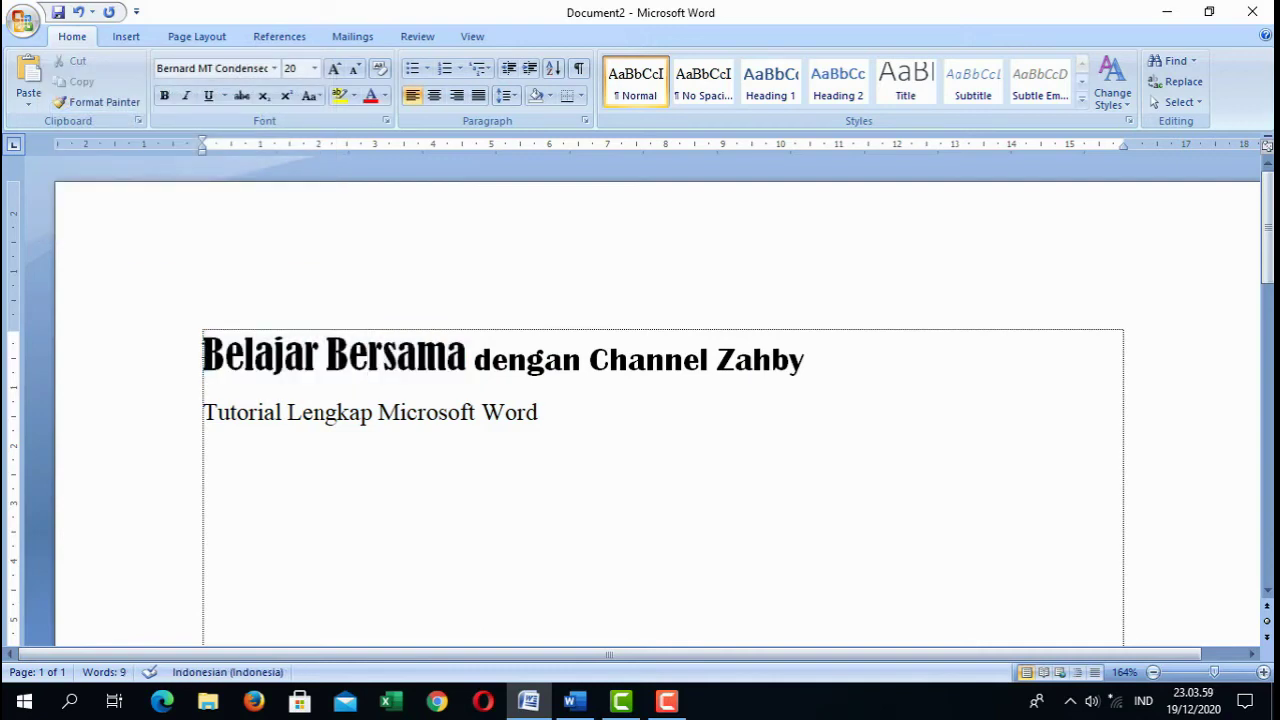
drag(203, 355, 474, 358)
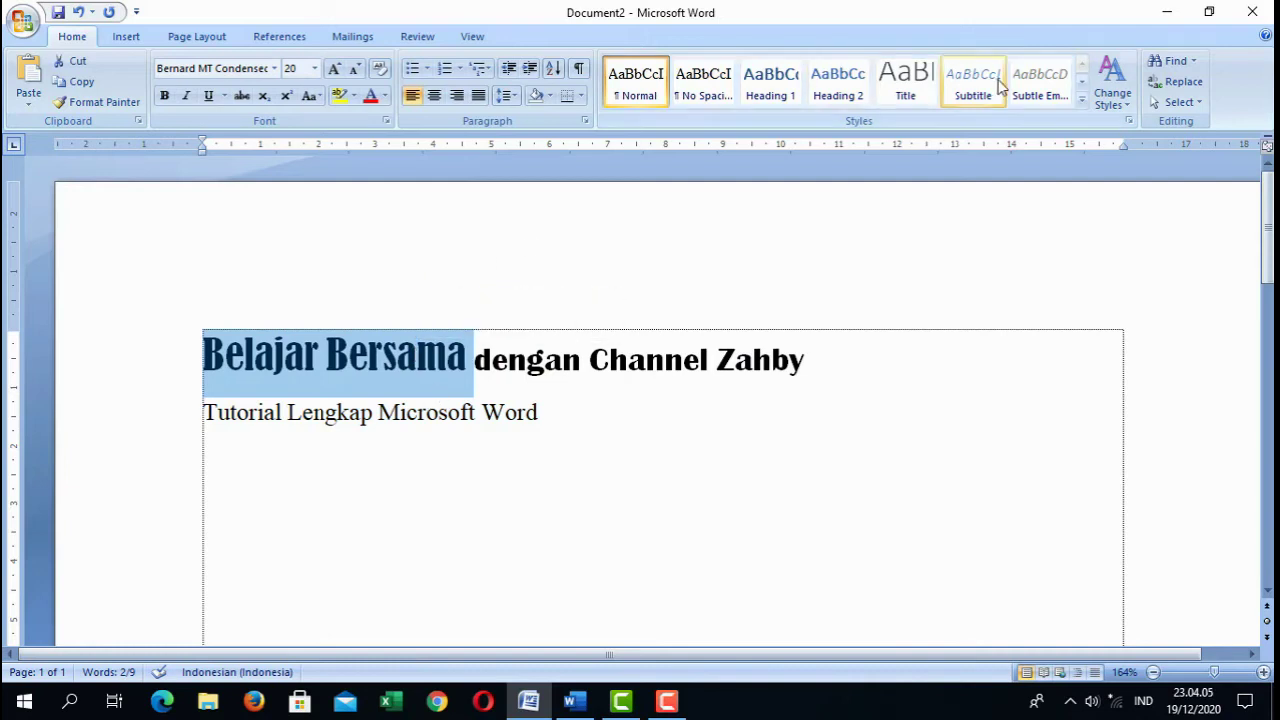
- Snap Word 2007 to the right half and the newer Word's Document1 to the left half
click(1210, 15)
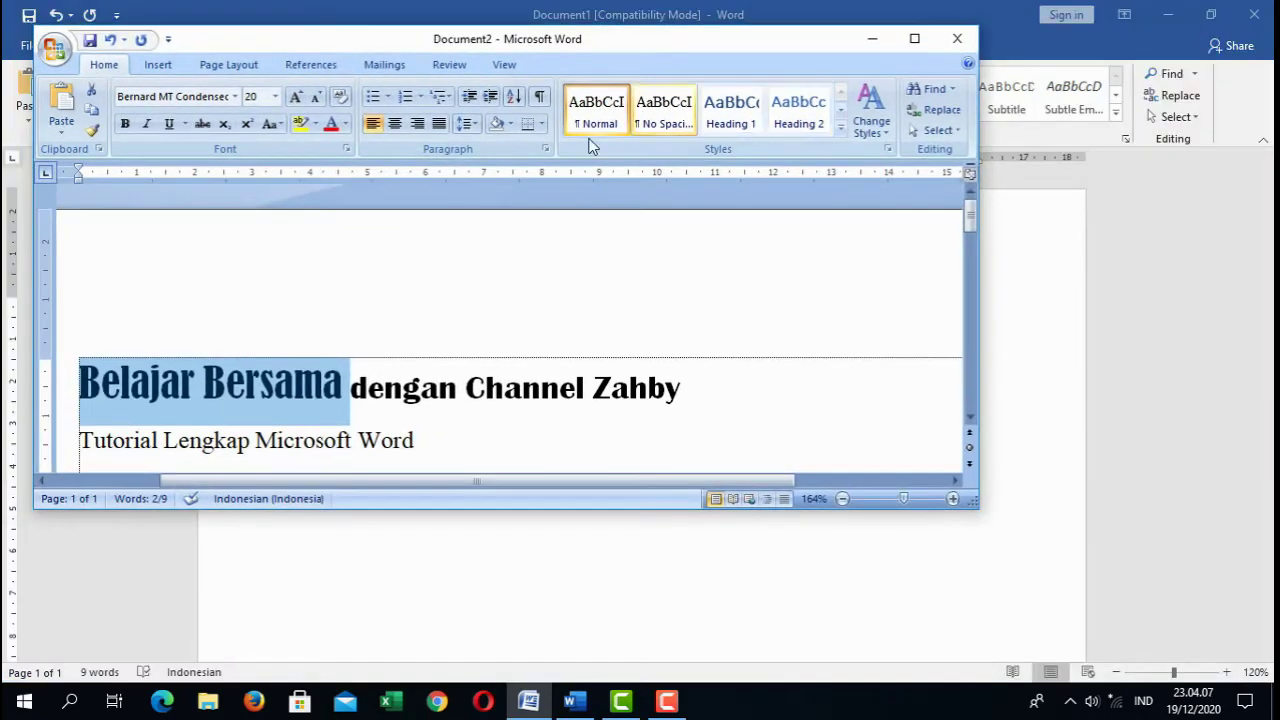
drag(469, 41, 1278, 62)
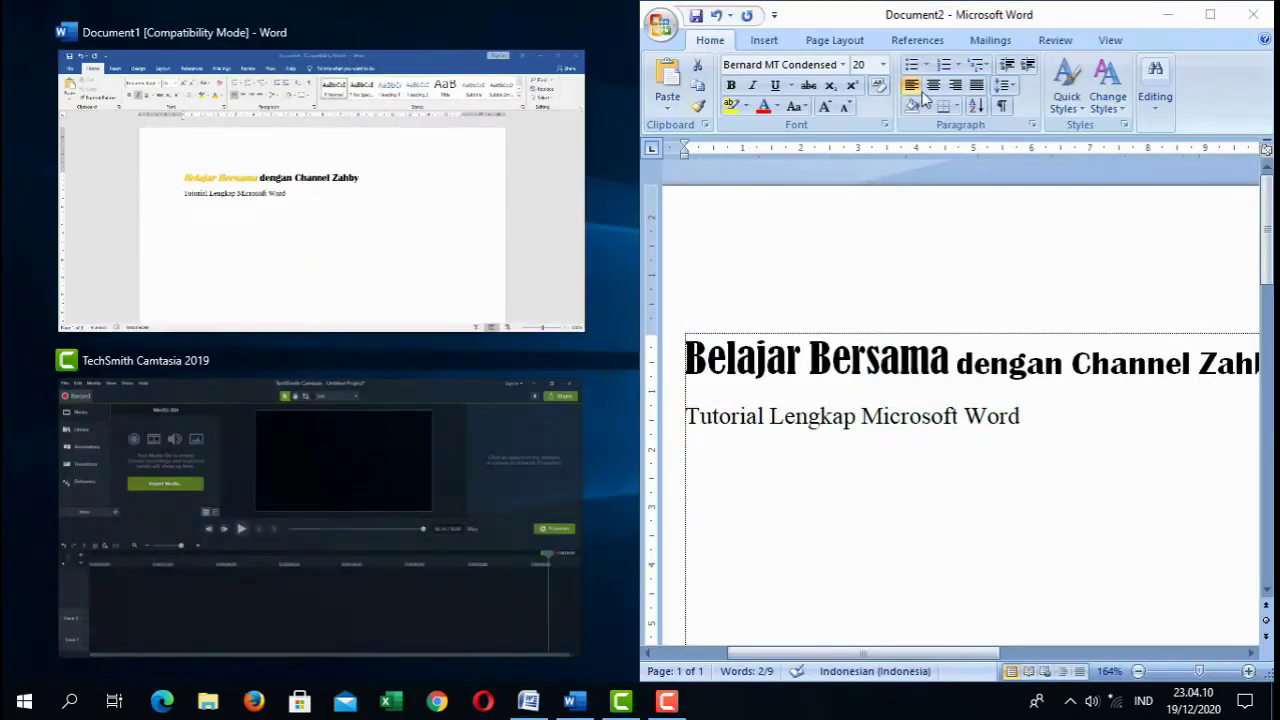
click(337, 177)
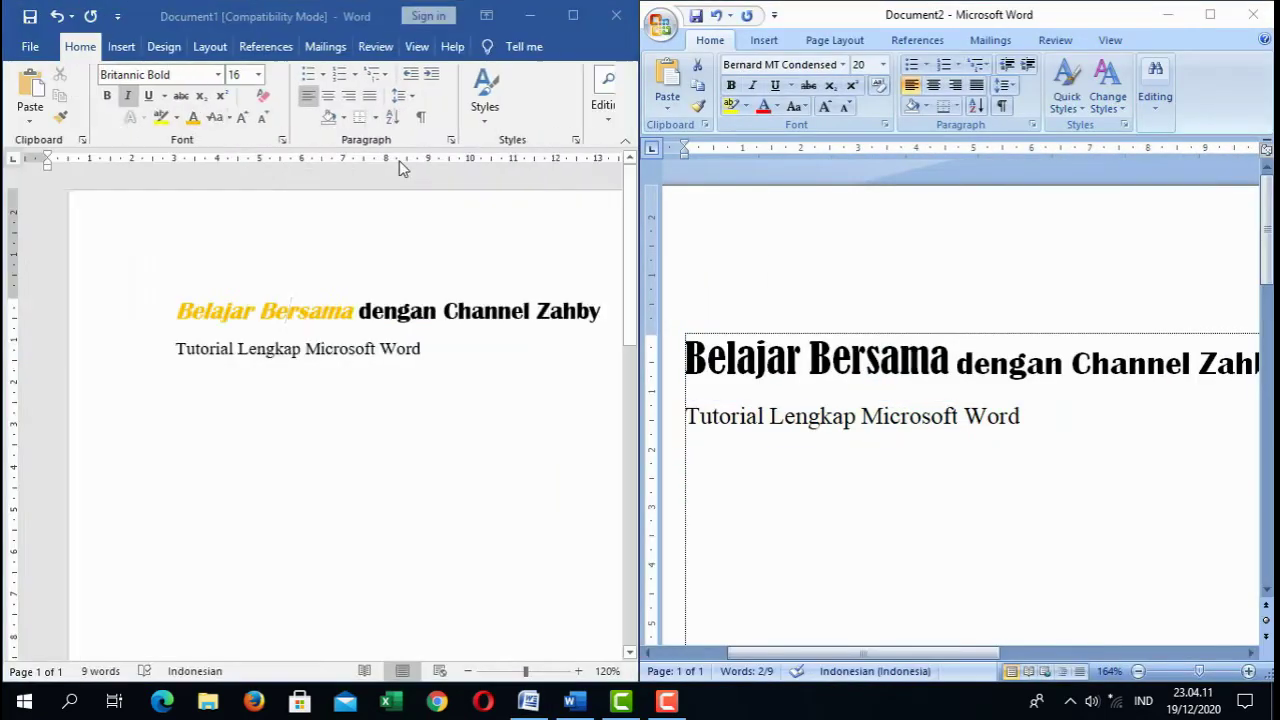
- Select the word 'Channel' in Document1 to bring up the Mini Toolbar
click(330, 362)
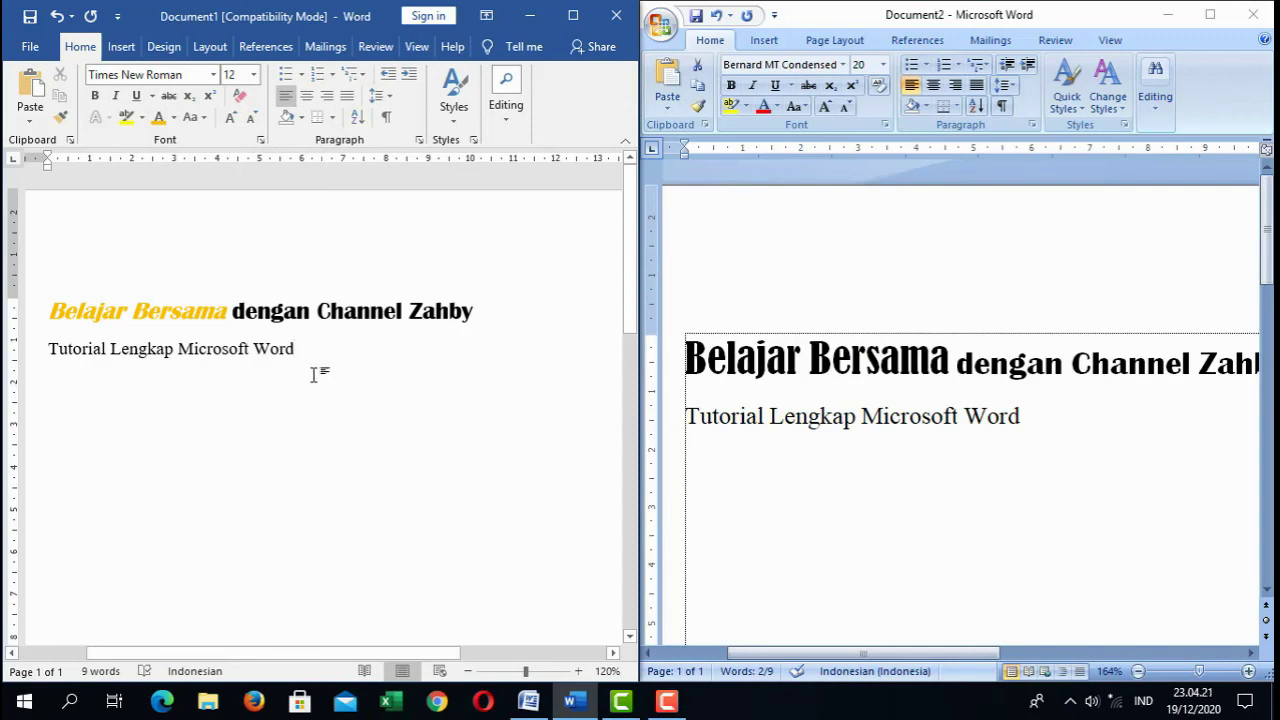
click(327, 306)
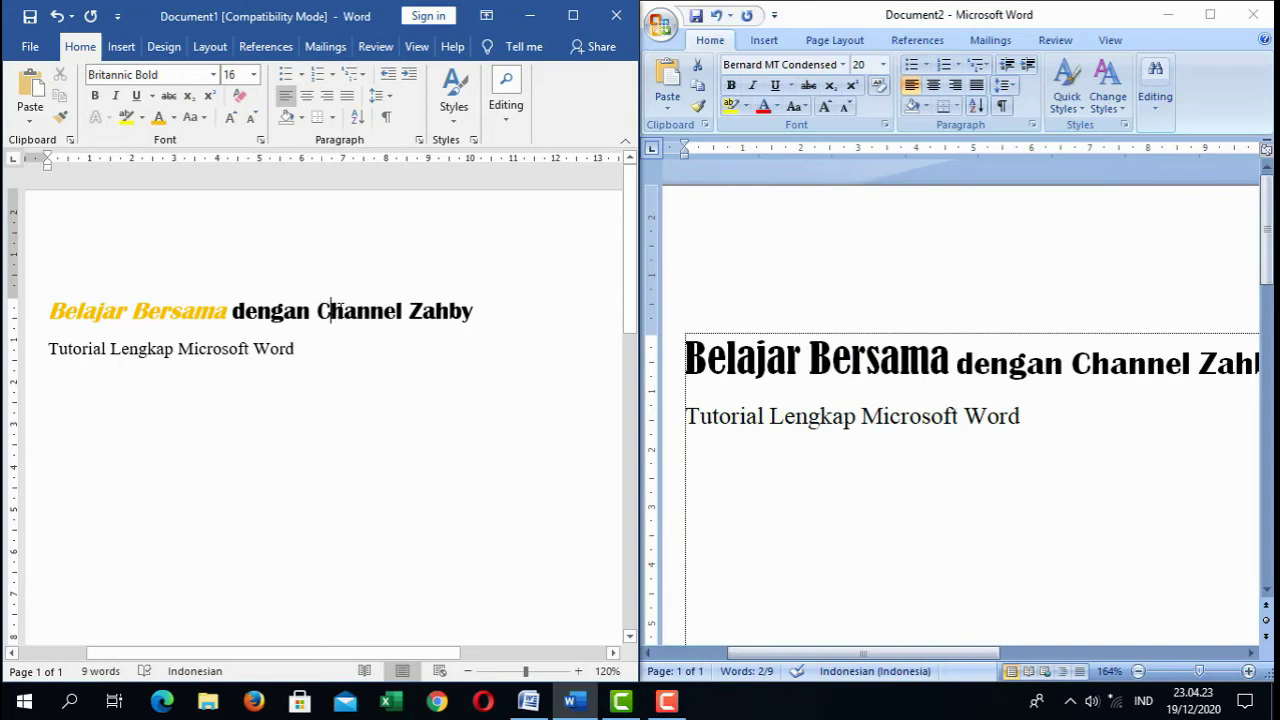
double_click(331, 311)
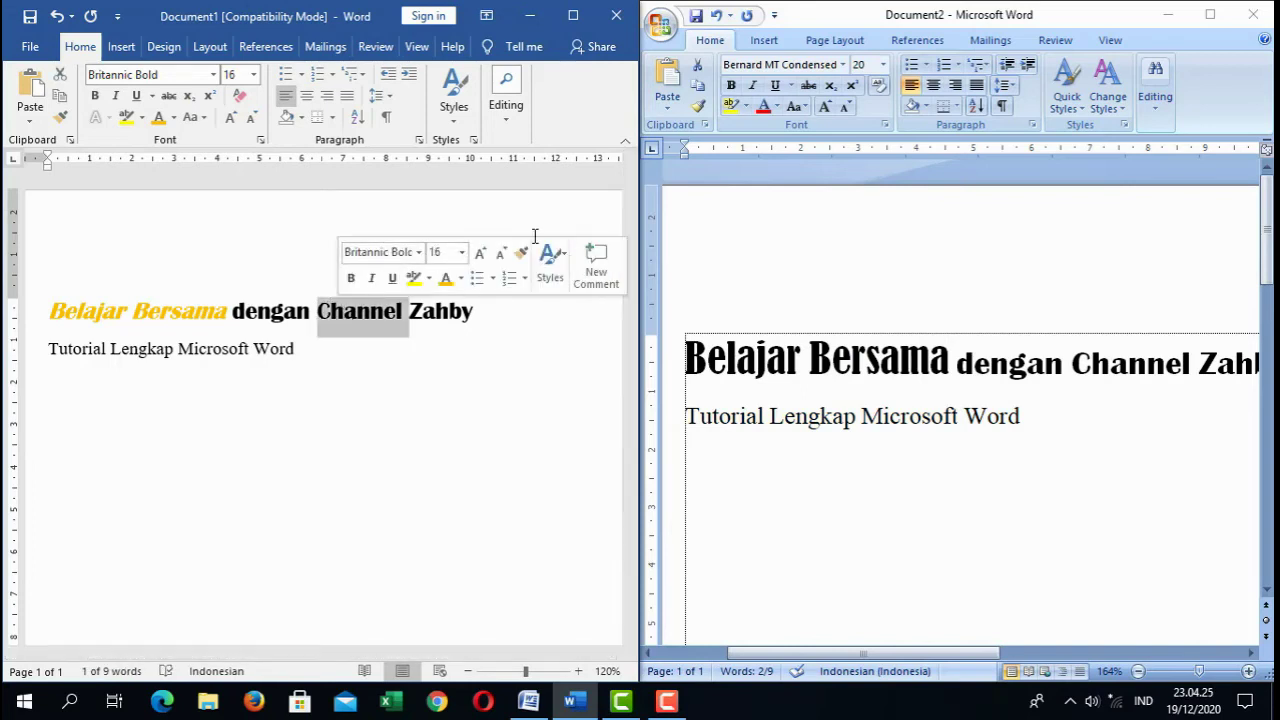